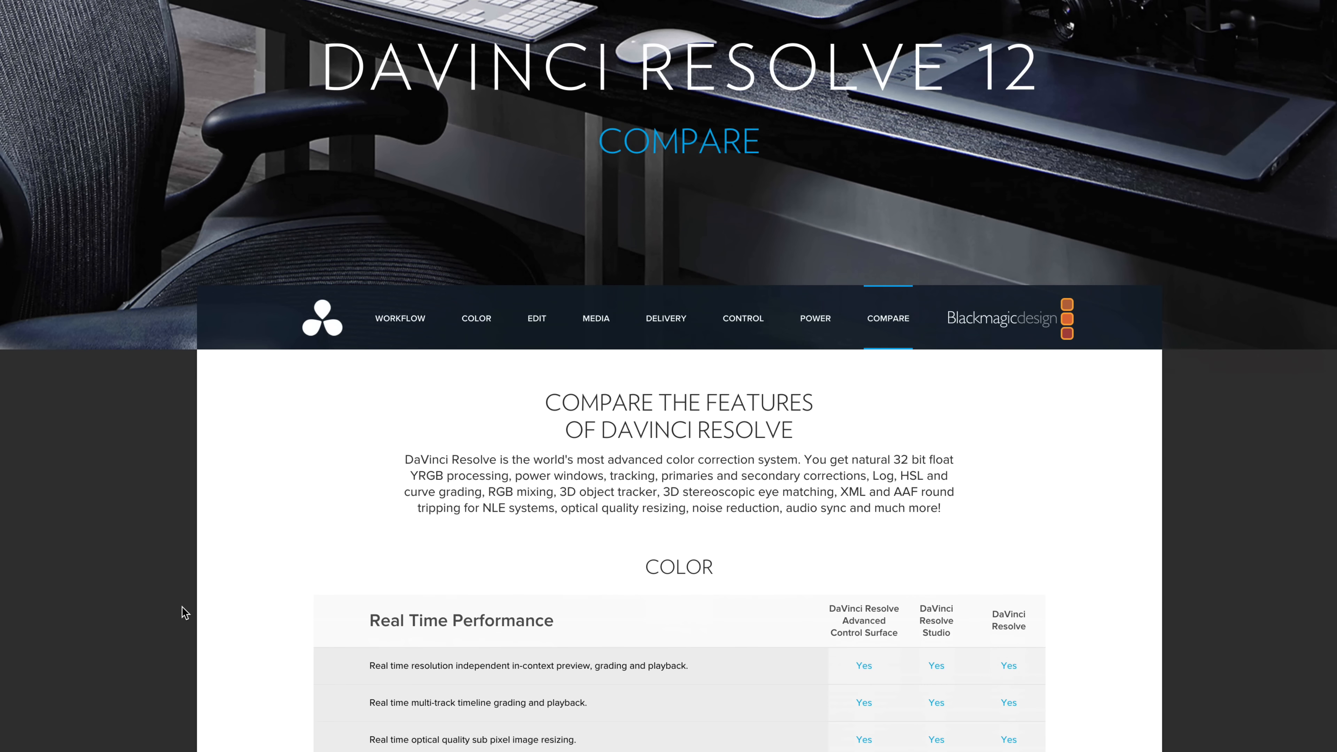
Look through the Color feature comparison tables of the DaVinci Resolve versions, including Real Time Performance and Unlimited Creative Grading.
scroll(184, 612, "down", 1)
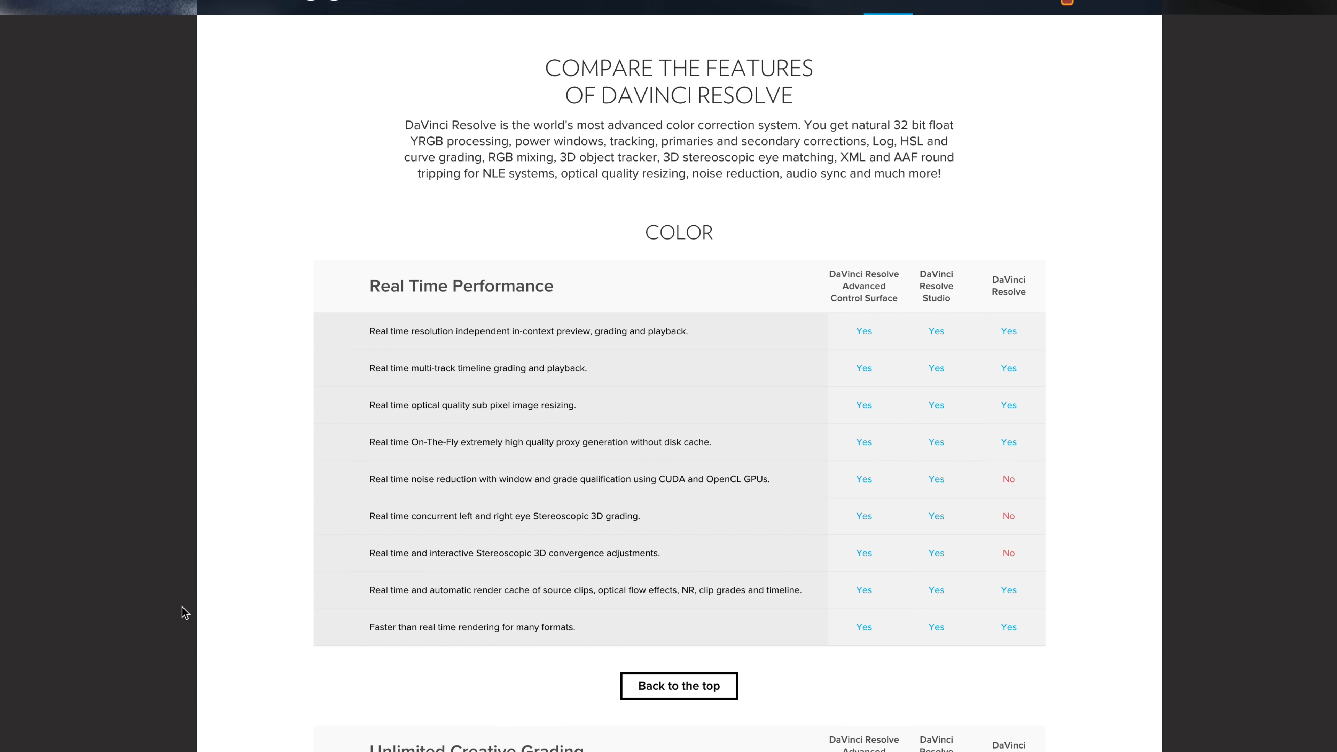
scroll(184, 613, "down", 3)
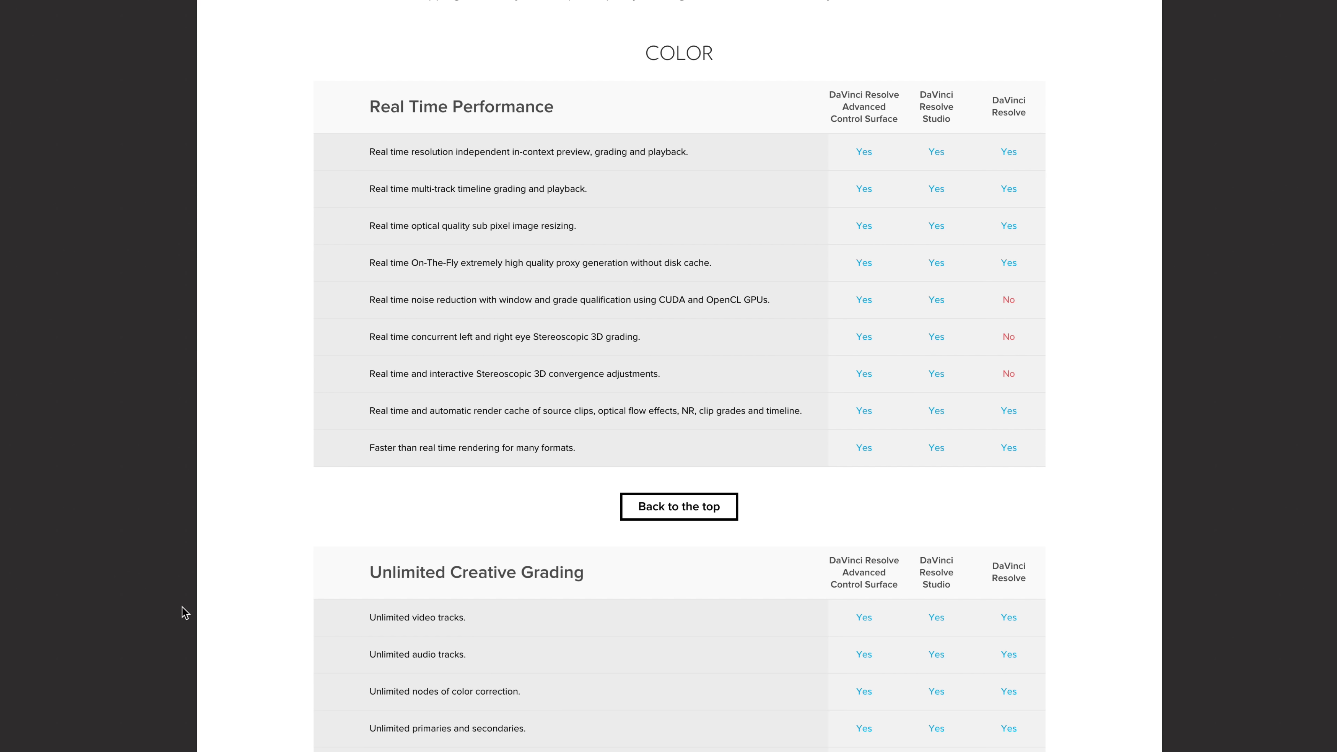
scroll(185, 613, "down", 4)
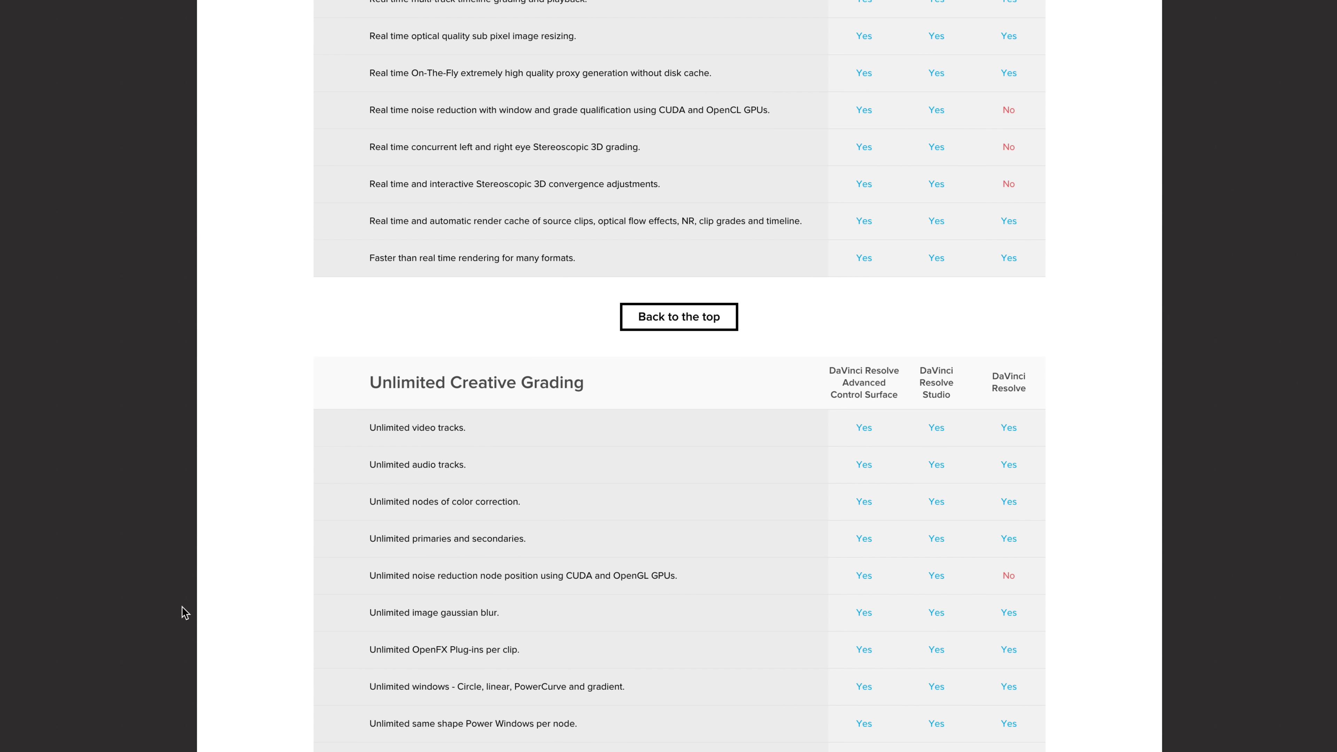
scroll(184, 612, "up", 10)
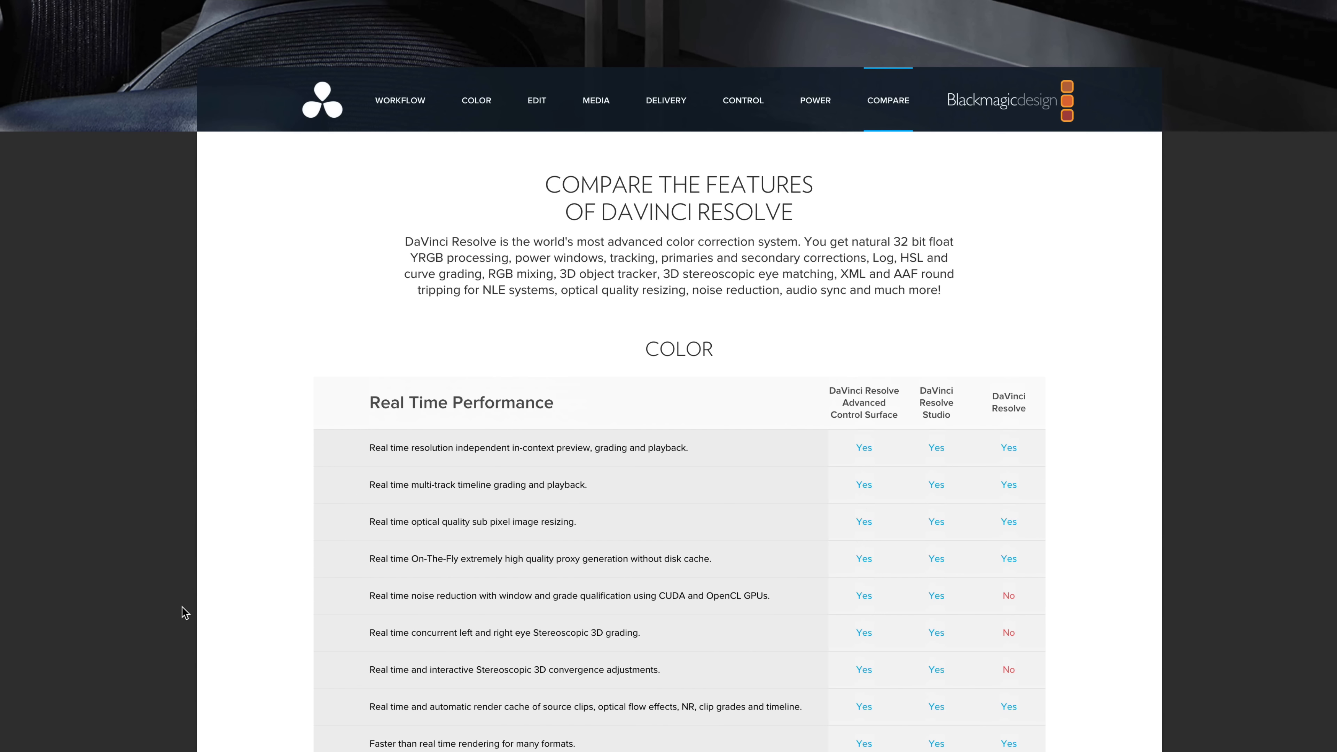
scroll(184, 612, "up", 1)
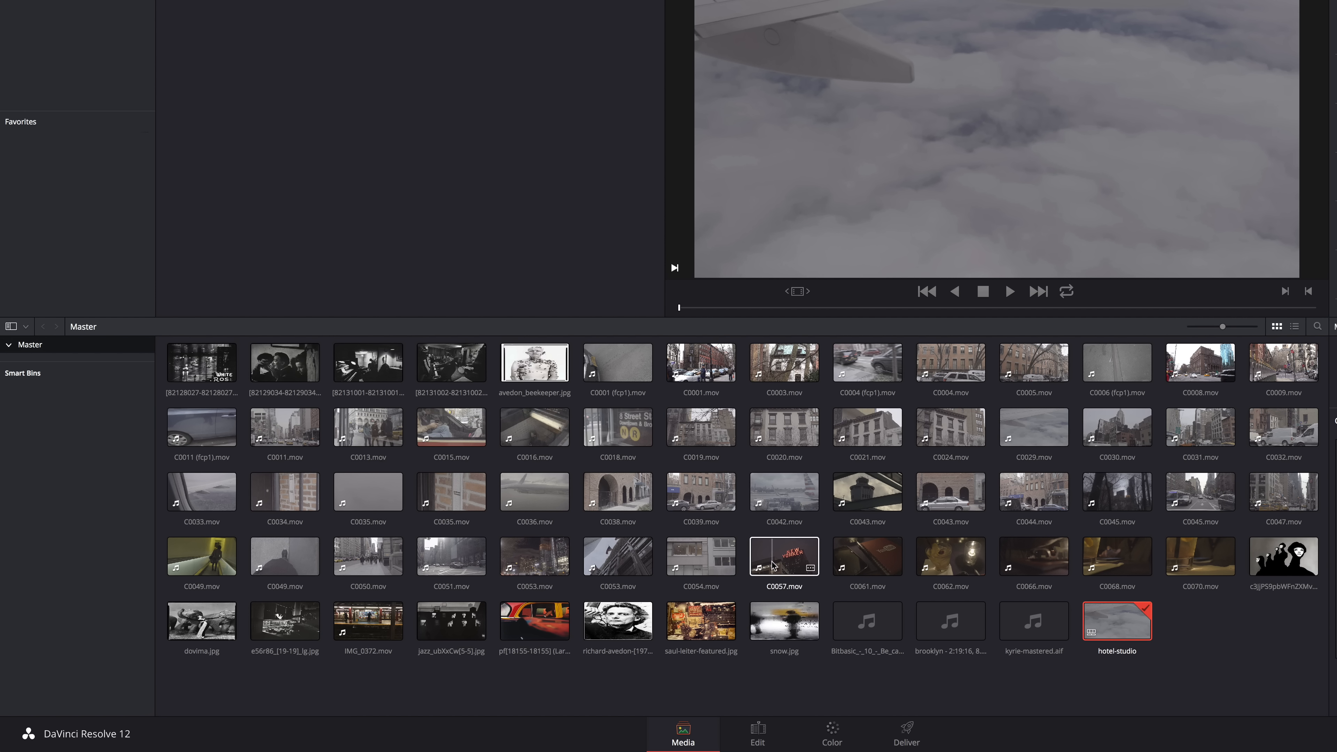
Open the Edit page and look through the clips in the media pool.
left_click(758, 735)
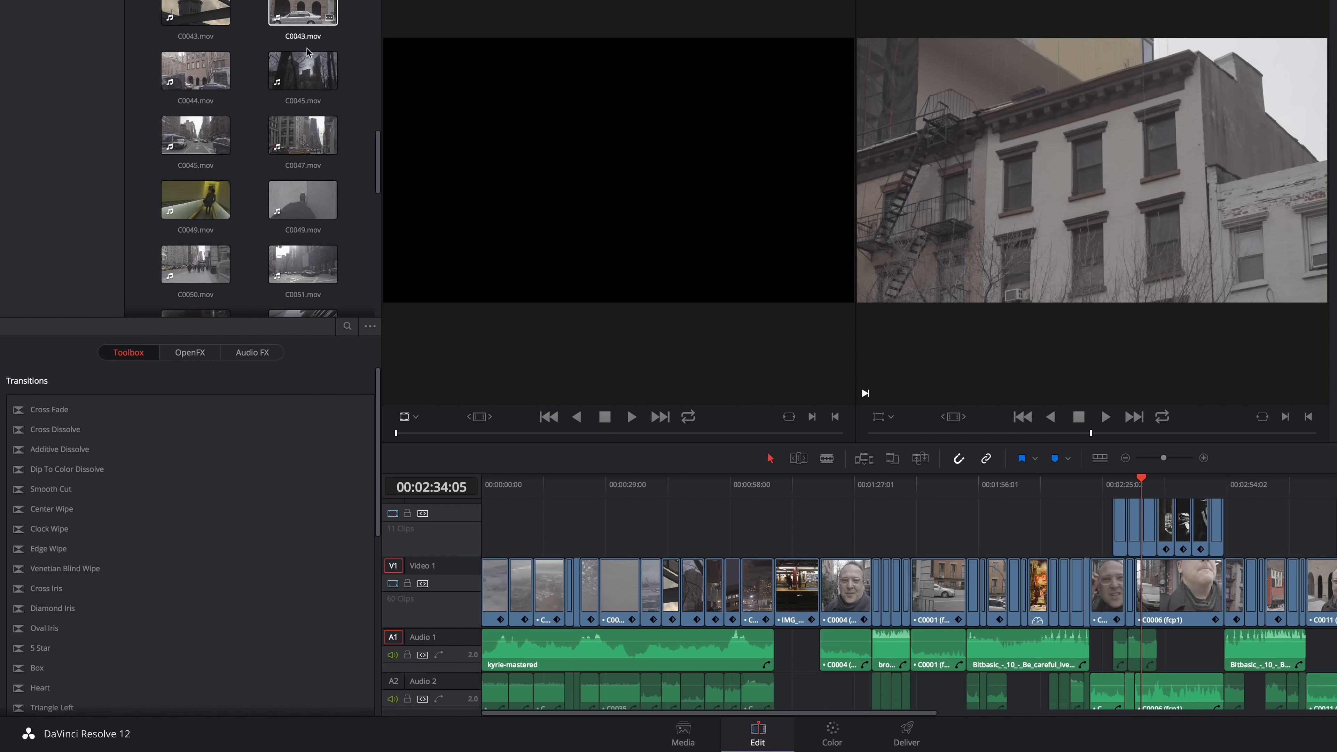
scroll(379, 164, "up", 5)
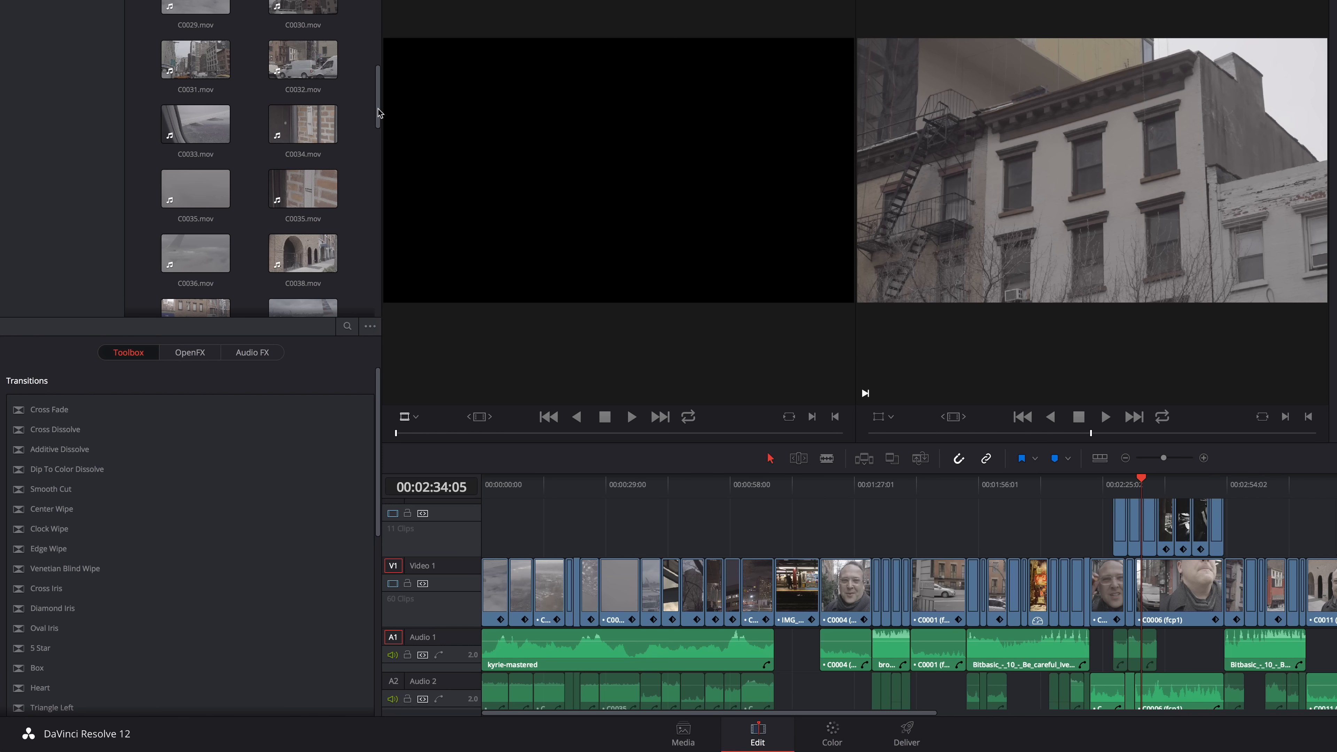
scroll(377, 116, "down", 2)
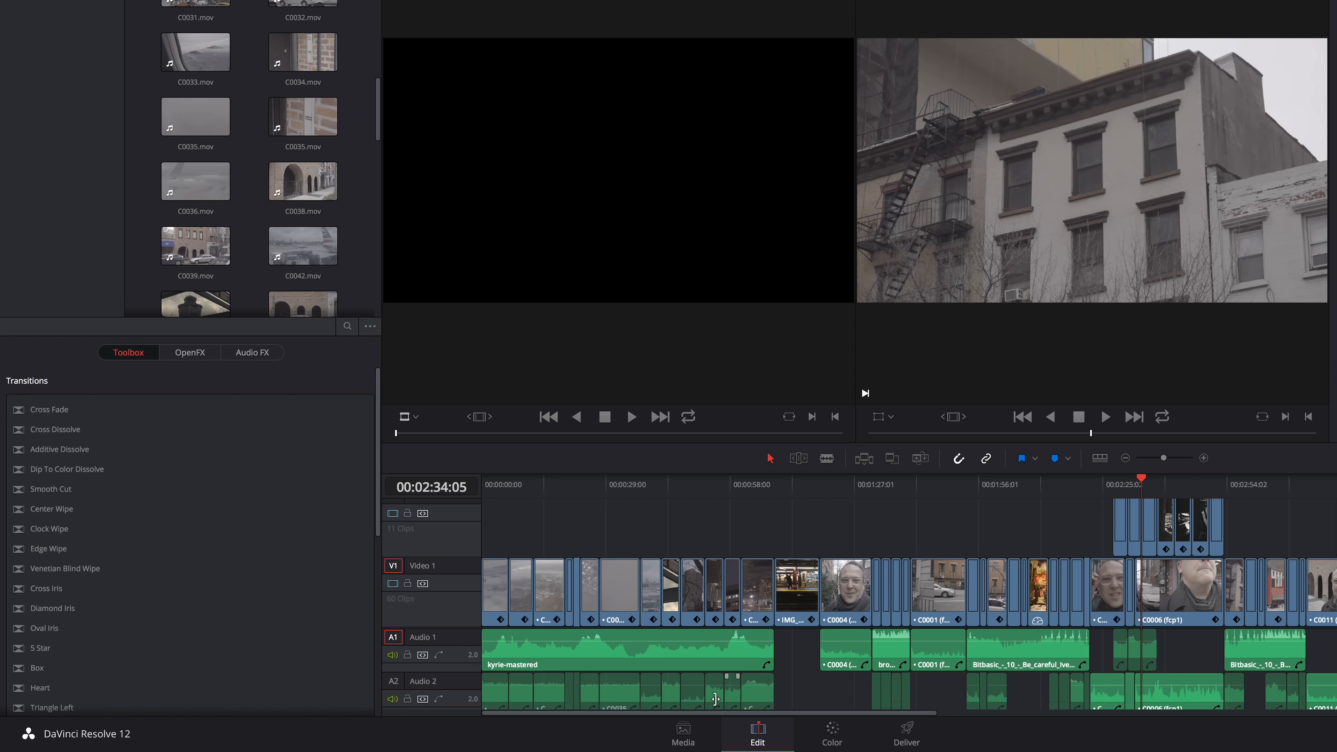
Open the Color page and move node 01 away from the source input in the node graph.
left_click(837, 733)
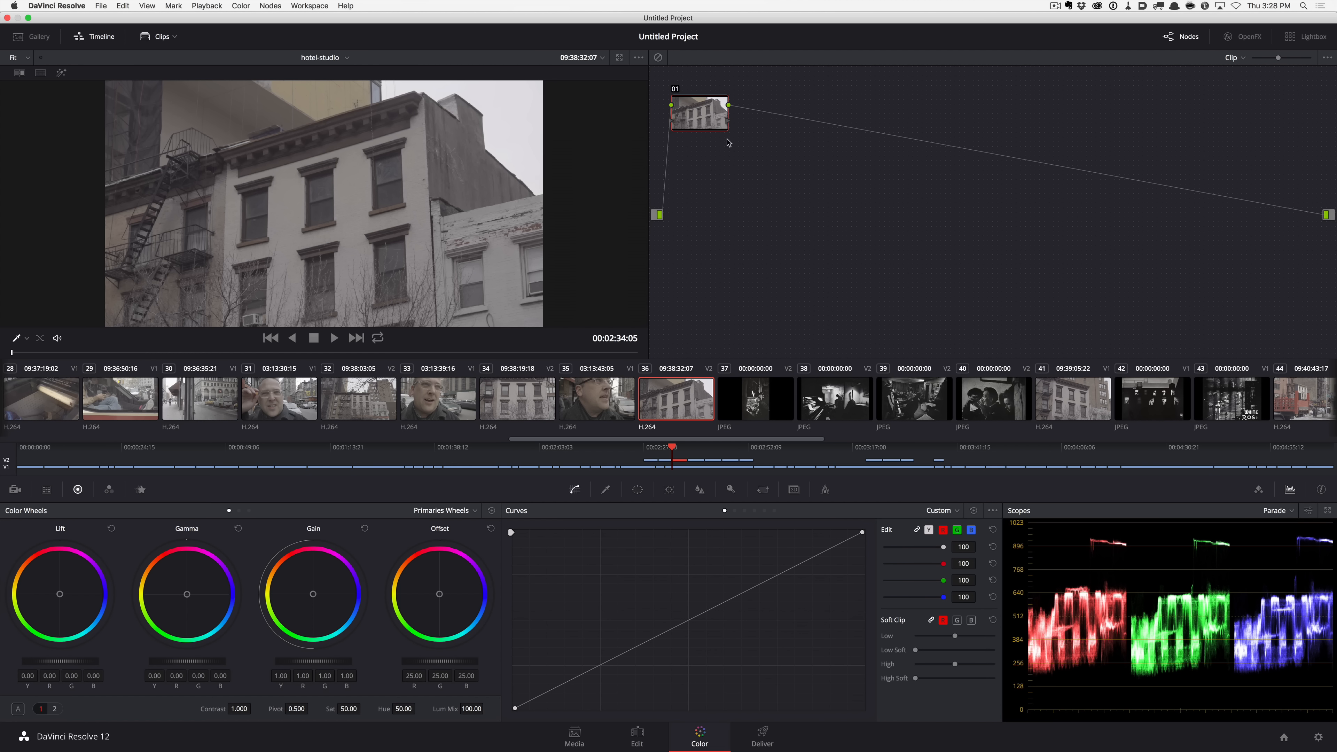
left_click_drag(696, 106, 782, 128)
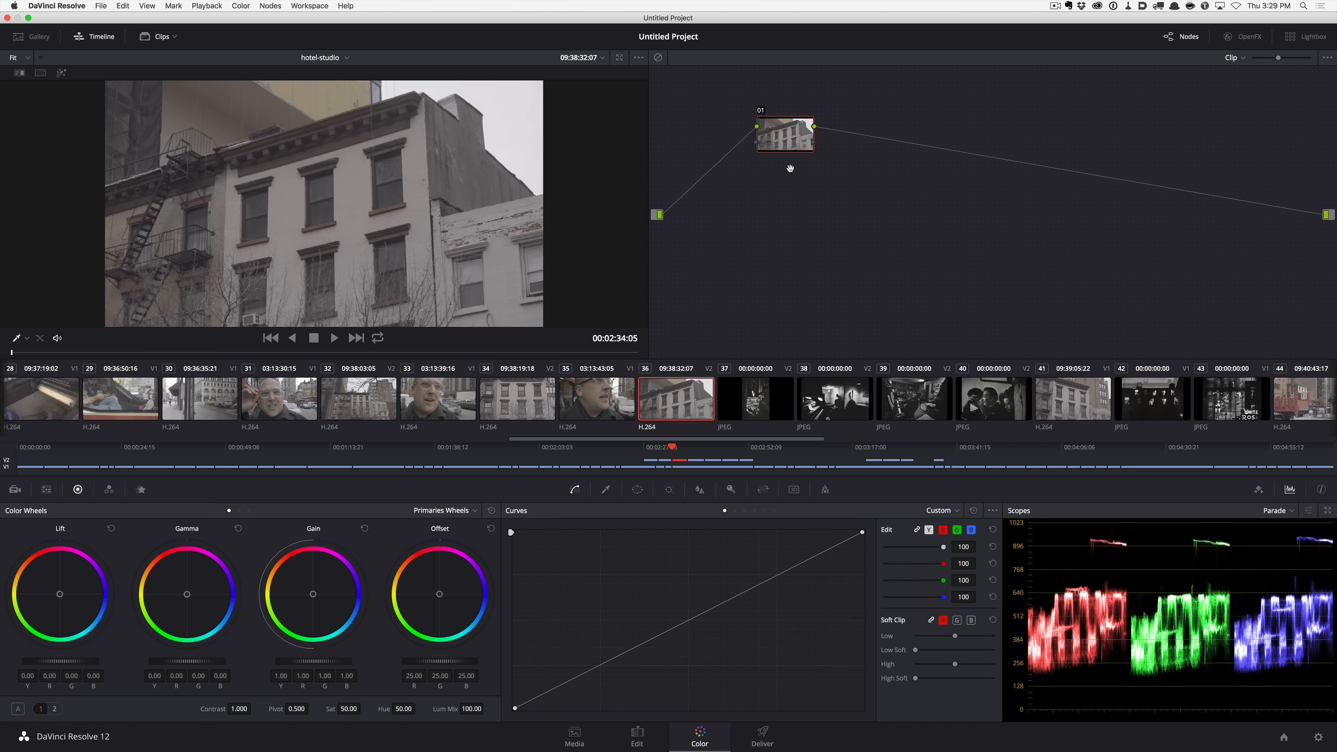
mouse_move(772, 134)
left_mouse_down()
mouse_move(948, 224)
mouse_move(771, 200)
mouse_move(774, 145)
mouse_move(786, 143)
left_mouse_up()
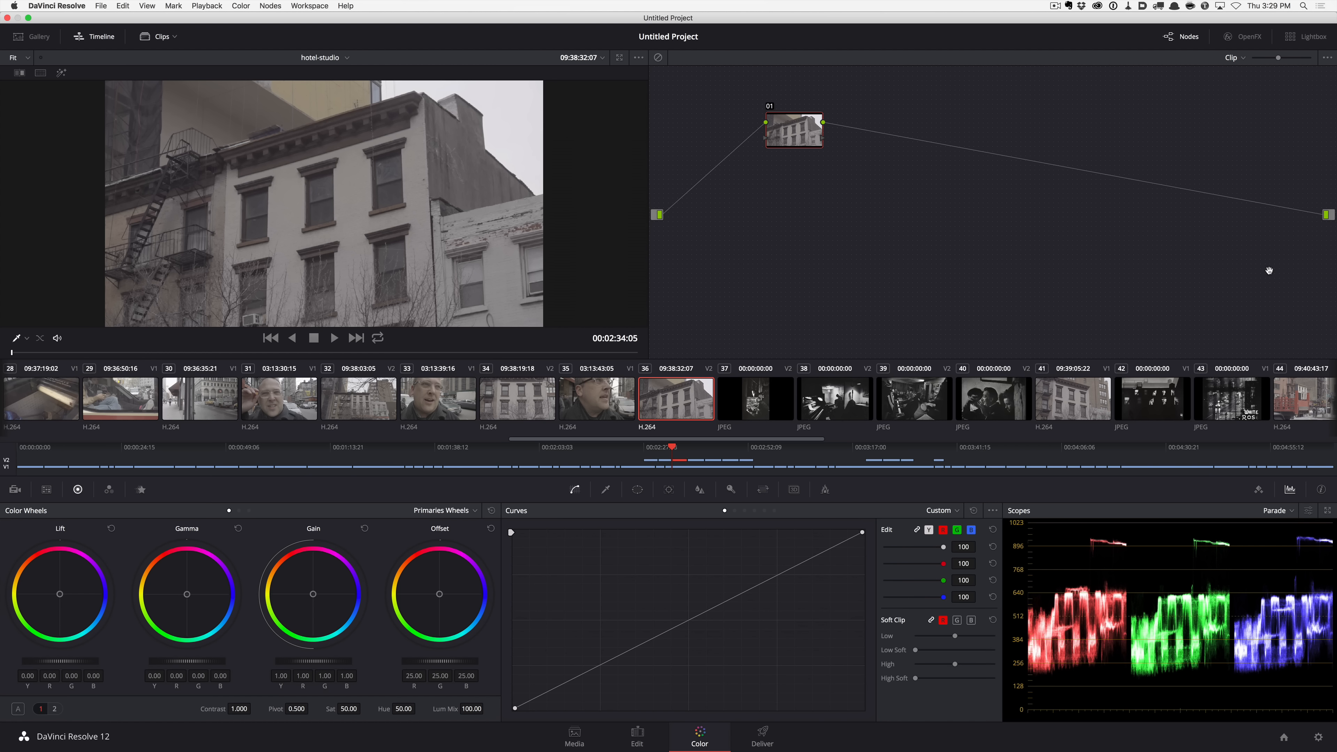
Switch to Photoshop and add two Curves adjustment layers above Layer 0.
key("super+Tab")
key("super+Tab")
key("super+Tab")
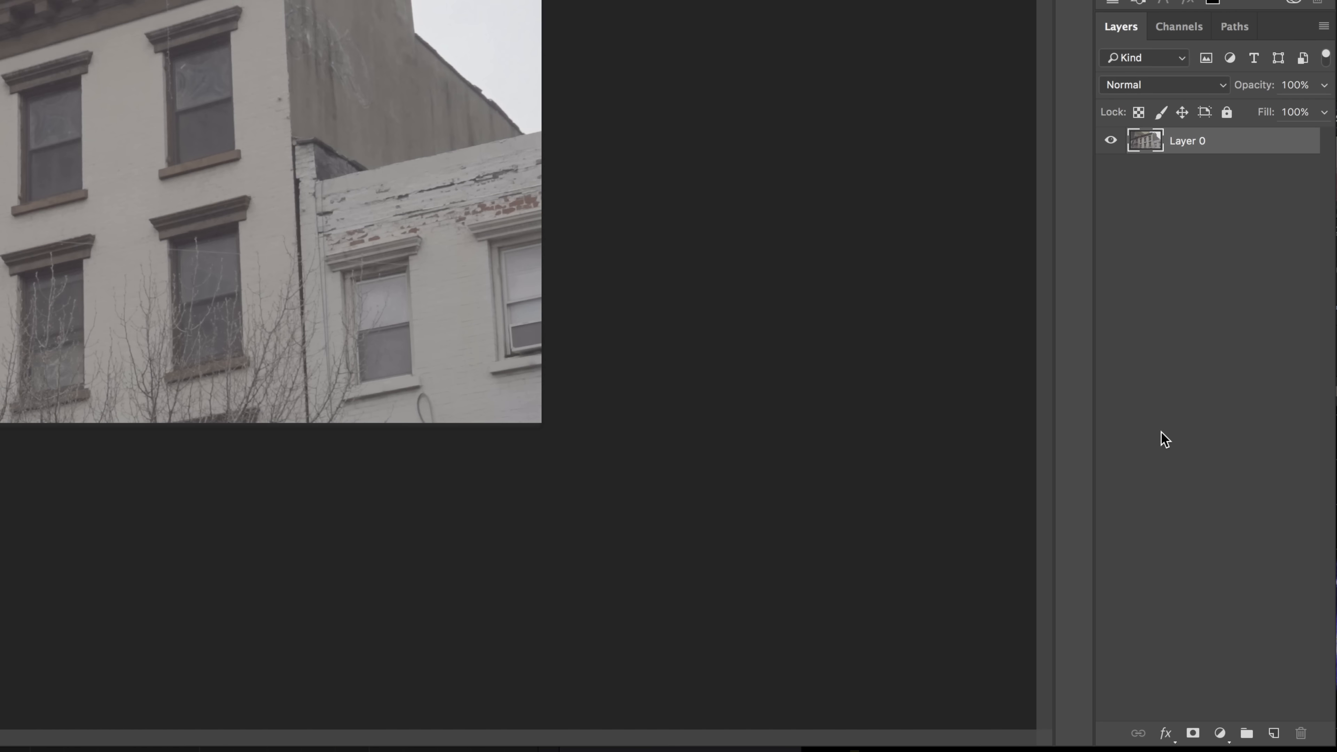
left_click(1219, 732)
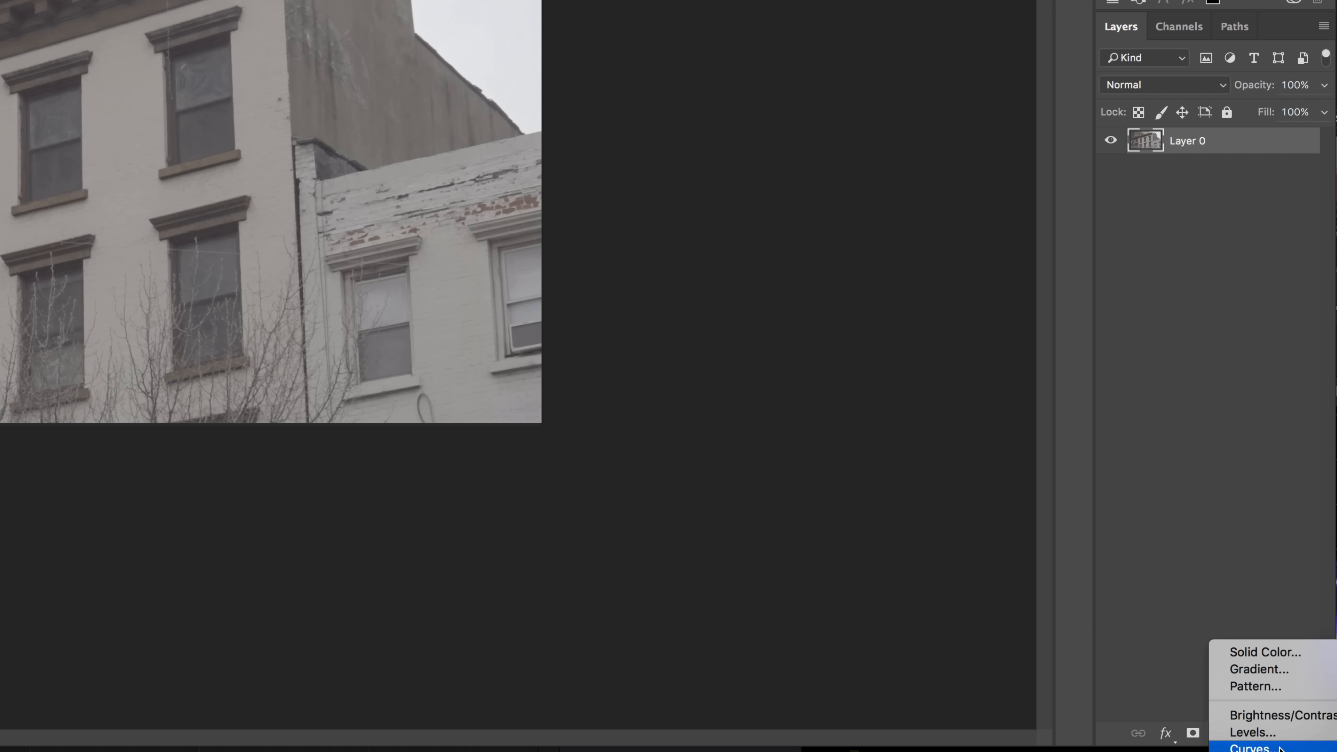
left_click(1250, 748)
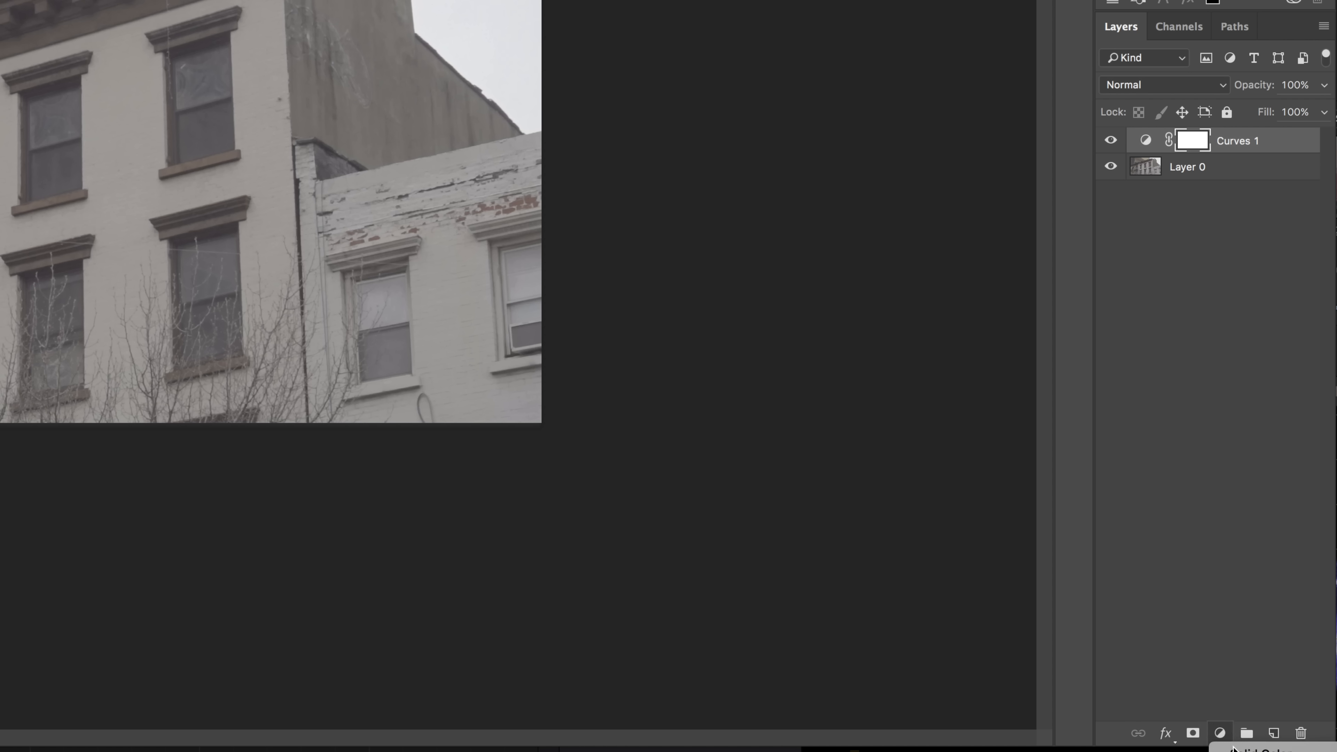
left_click(1220, 733)
left_click(1263, 715)
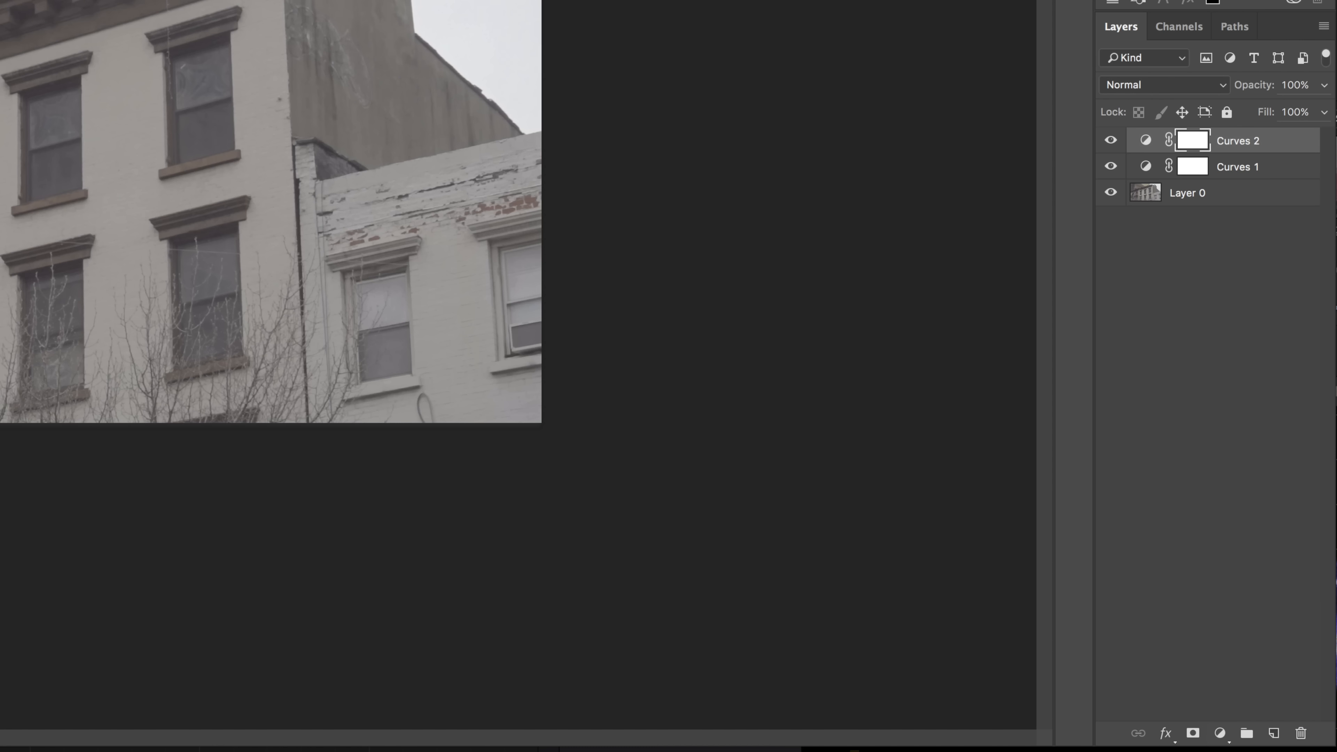
Crush the shadows in Curves 1 by moving its black point about two-thirds inward, and raise the black output level in Curves 2 by about 40%.
left_click(1143, 169)
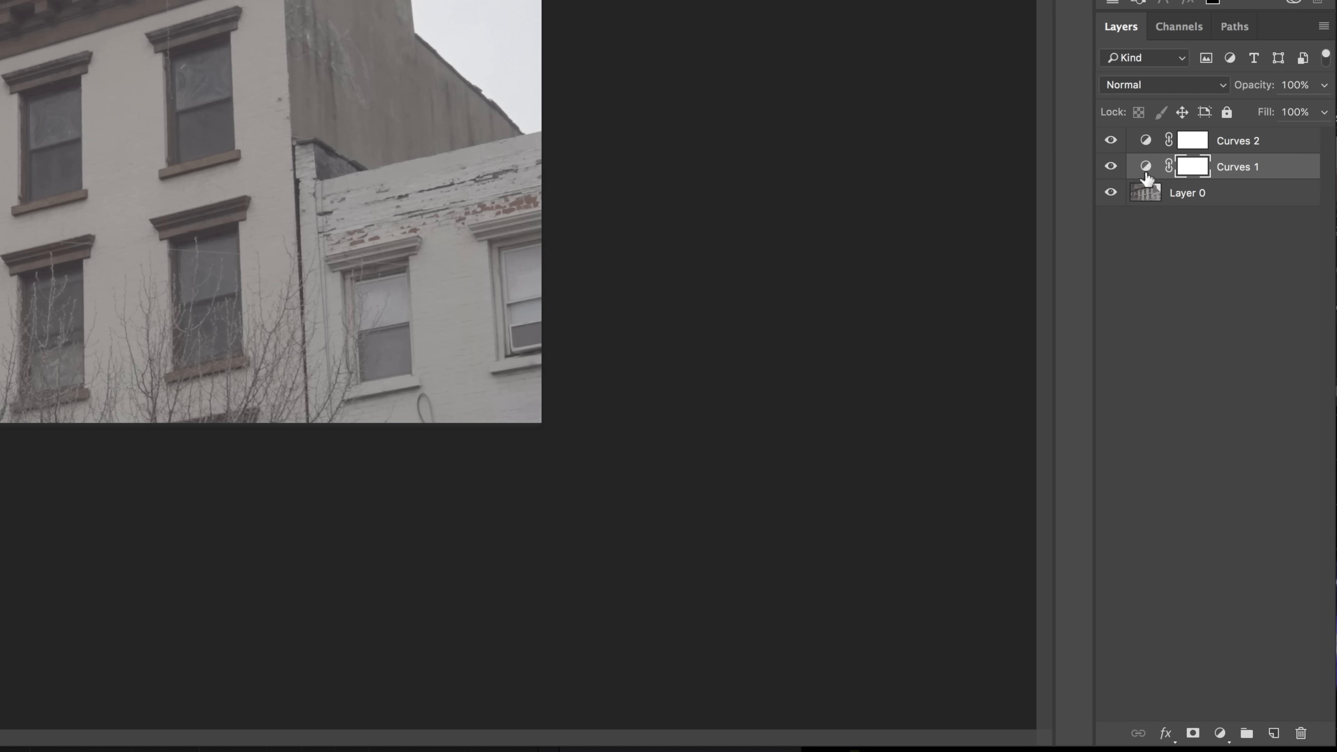
left_click(1143, 167)
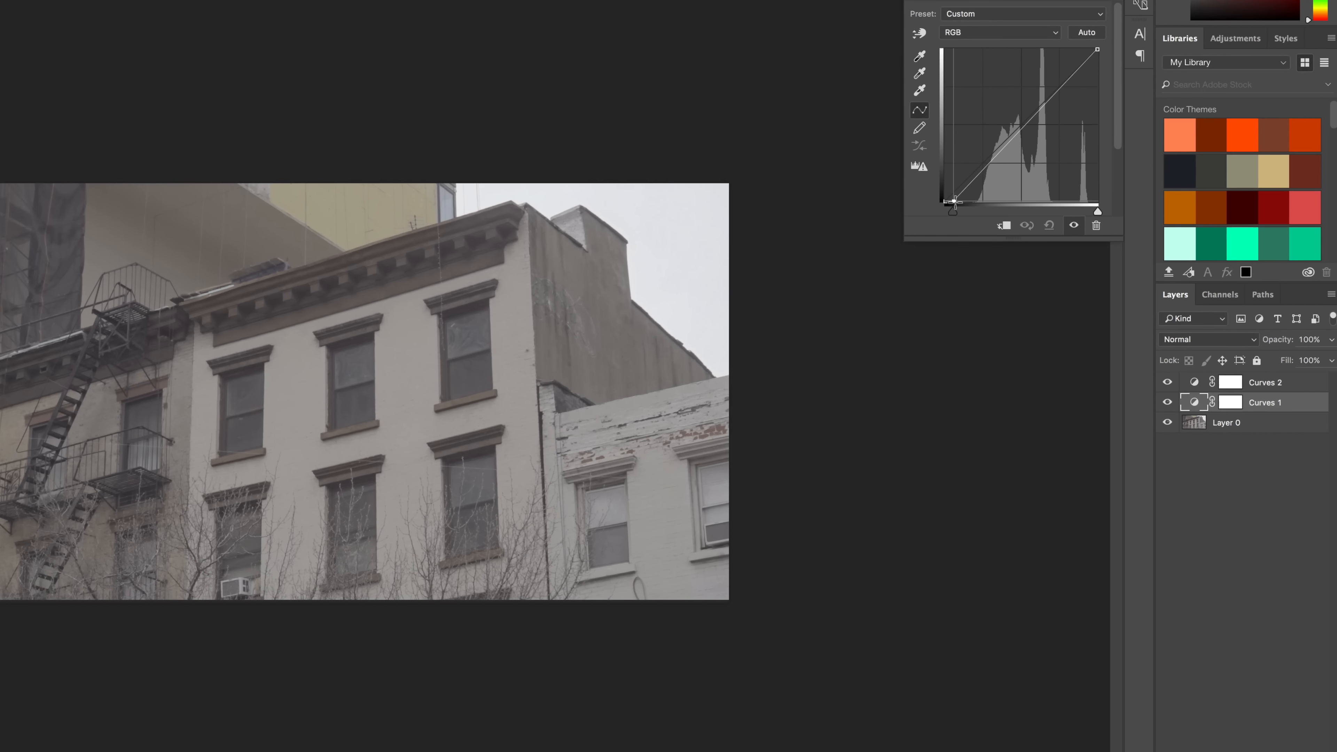
left_click_drag(964, 255, 1058, 272)
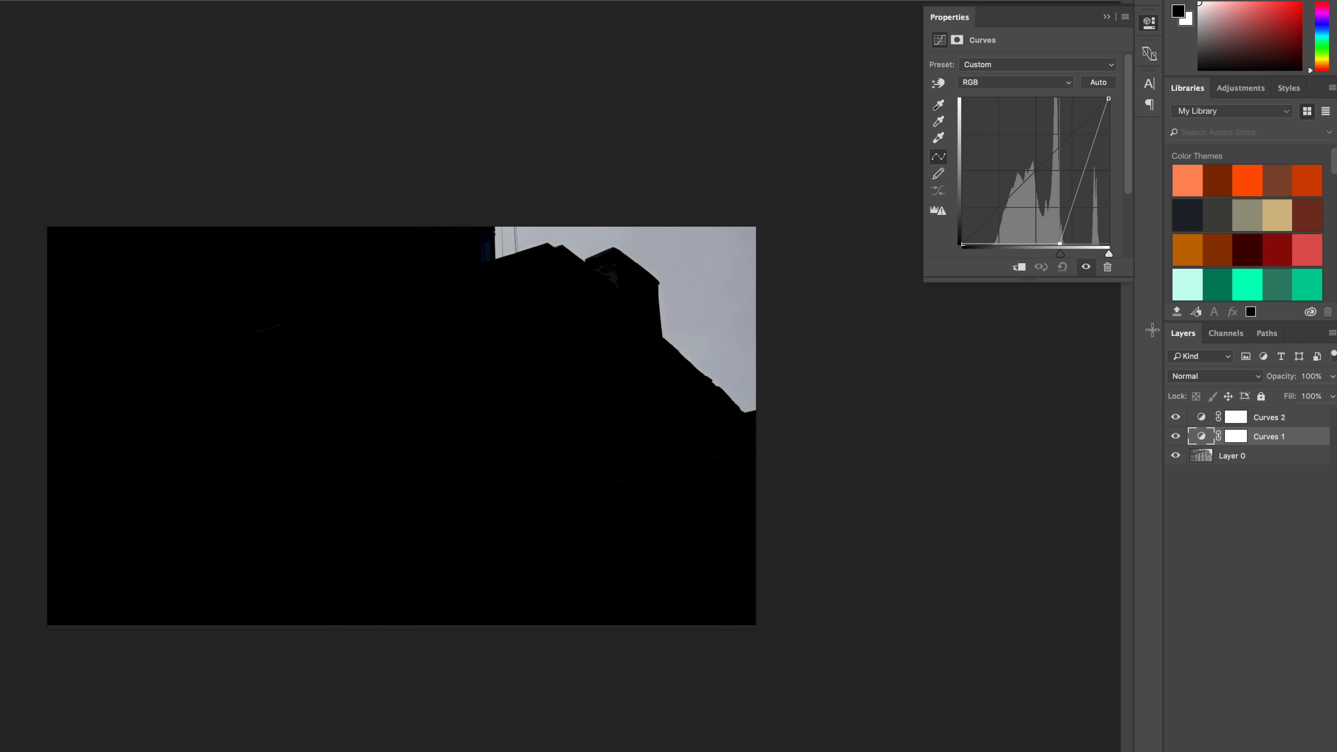
left_click(1200, 416)
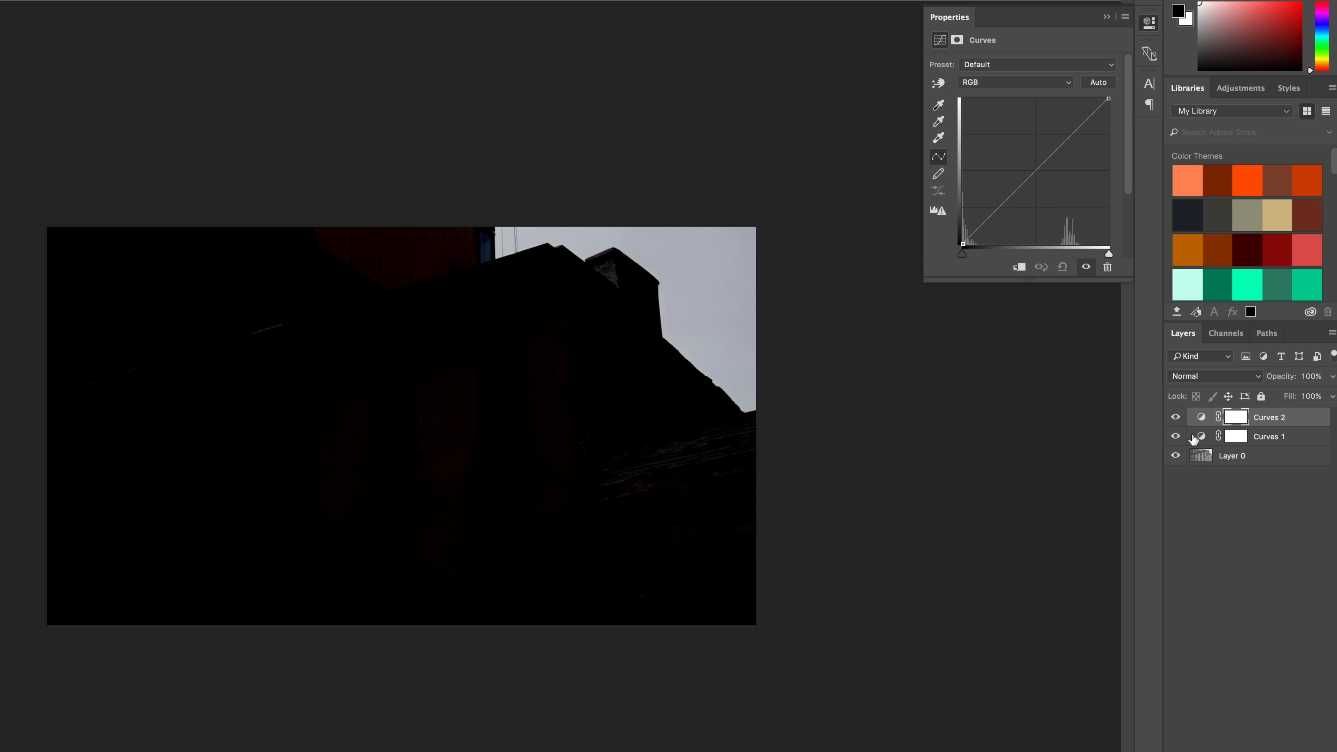
left_click_drag(967, 241, 941, 185)
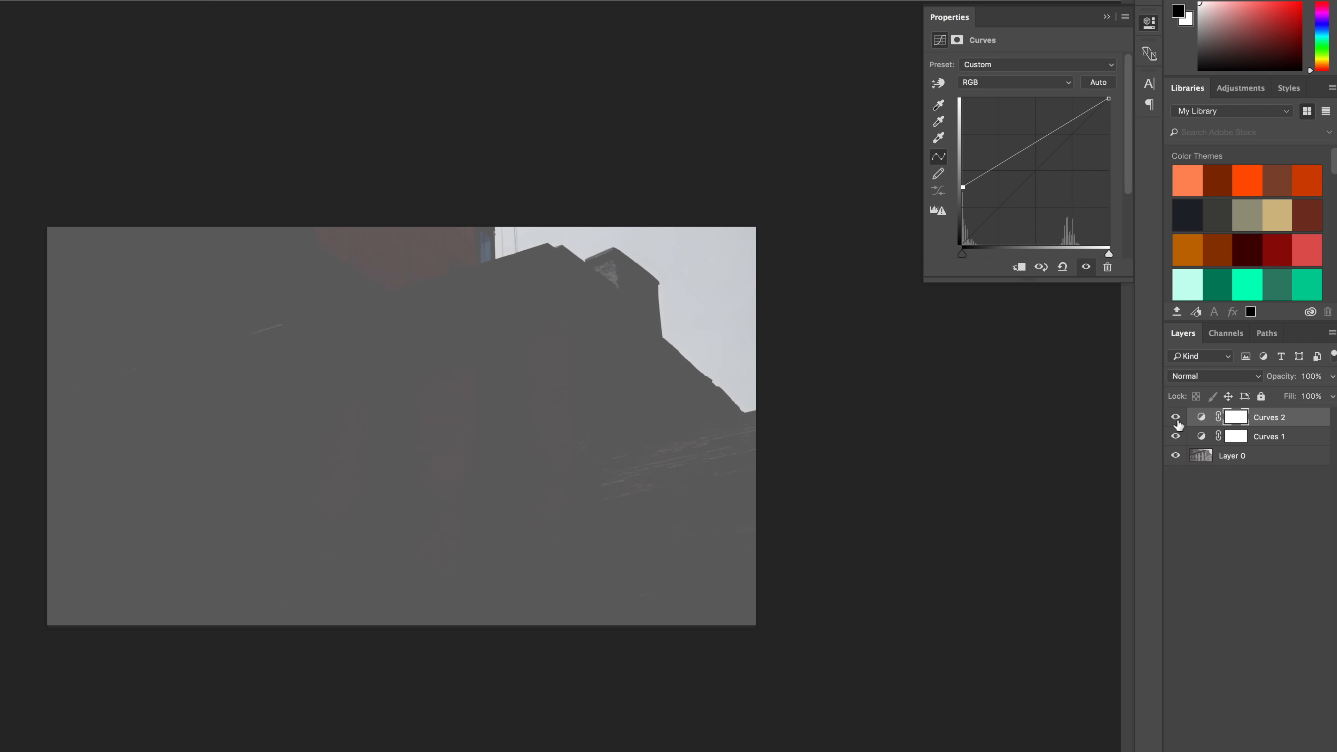
Switch back to DaVinci Resolve, add a serial node after node 01 and move it further along the node chain.
key("super+Tab")
key("Tab")
key("Tab")
left_click(451, 426)
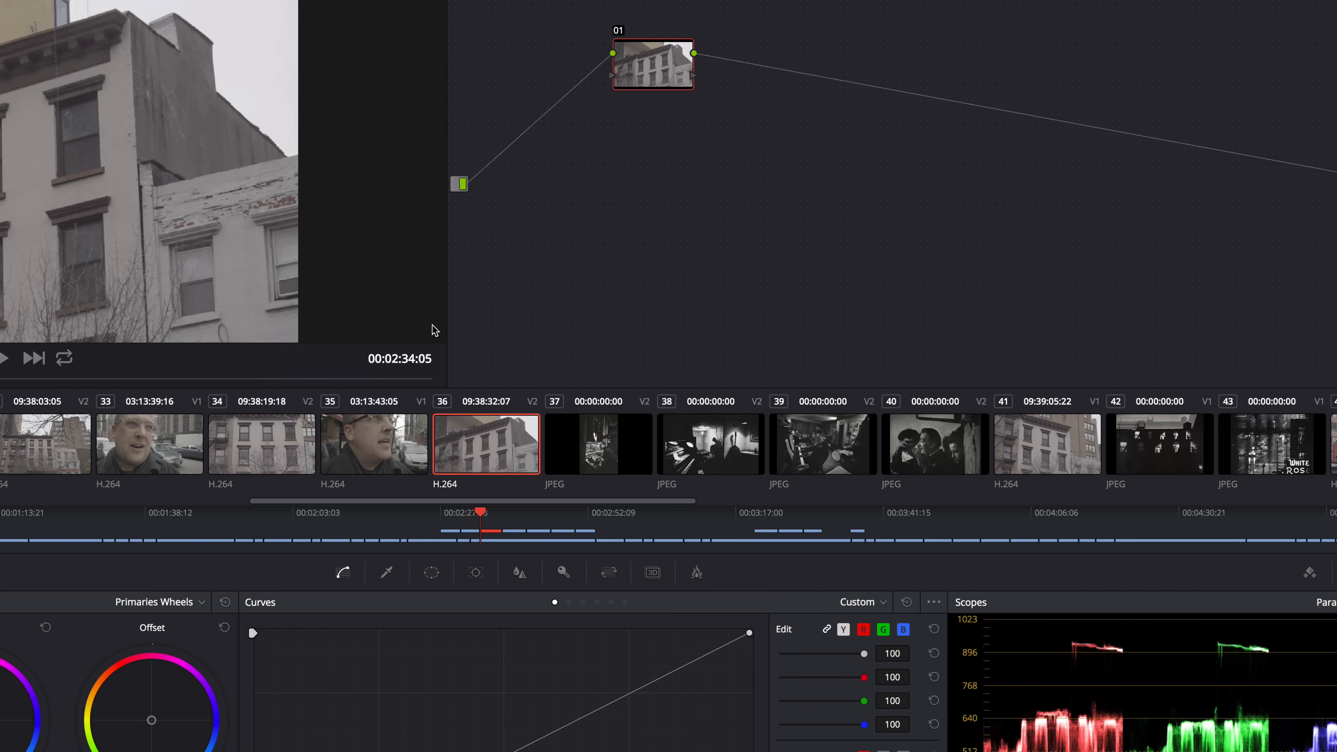
key("alt+s")
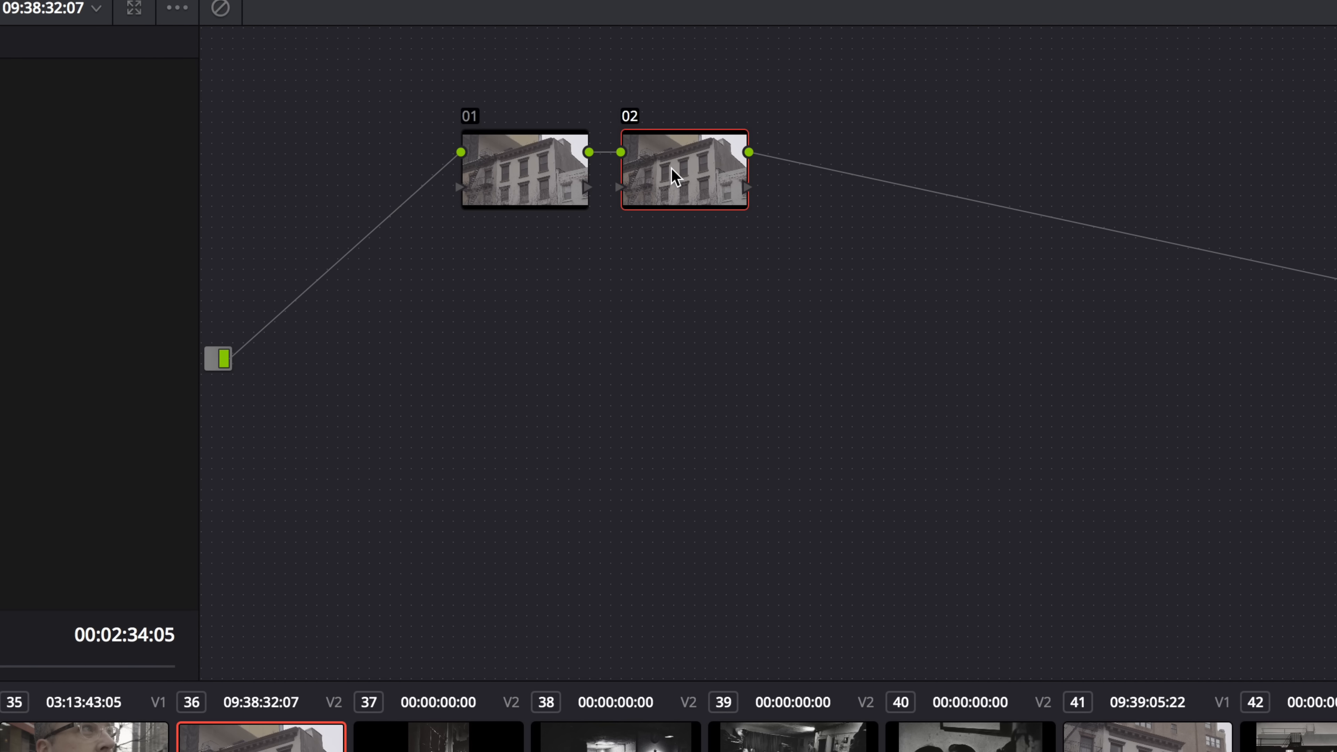
left_click_drag(674, 177, 768, 176)
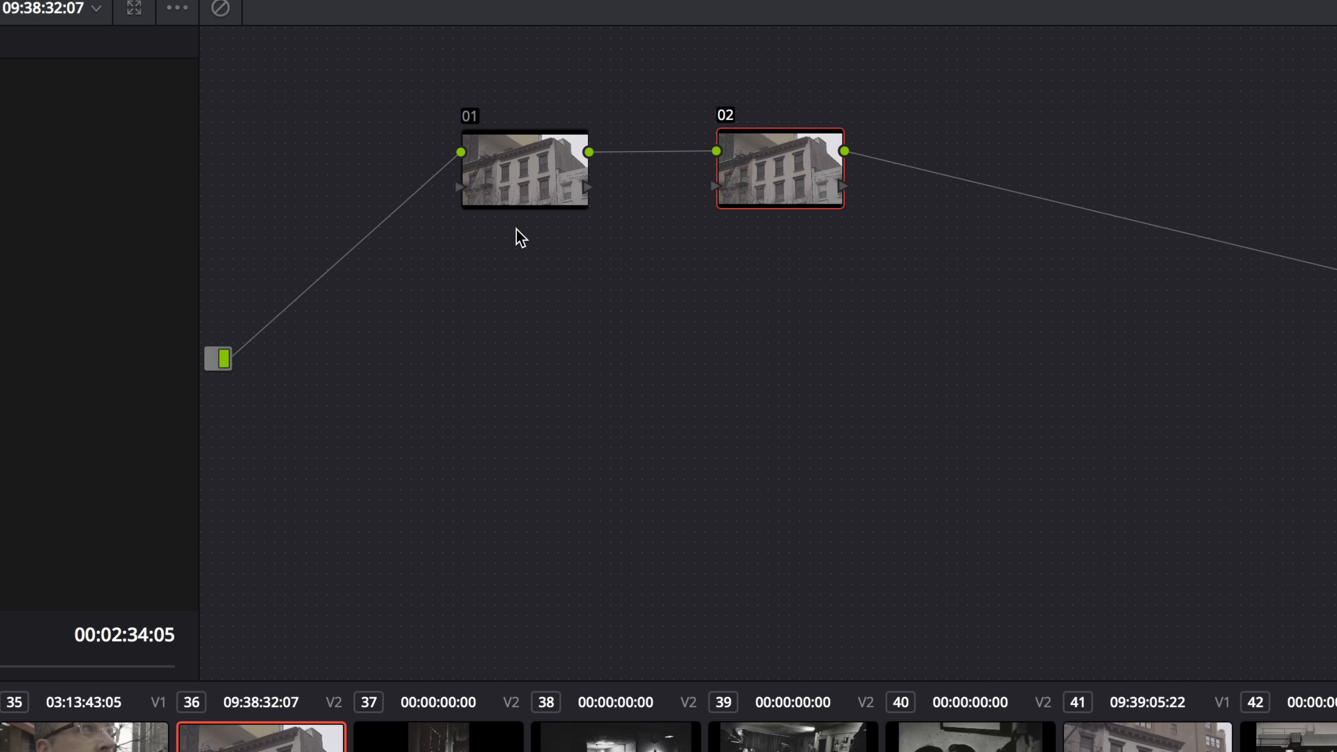
Move node 01's curve black point inward about halfway to crush the shadows, and raise node 02's black output level about halfway.
left_click(513, 174)
left_click_drag(514, 709, 684, 710)
left_click(912, 144)
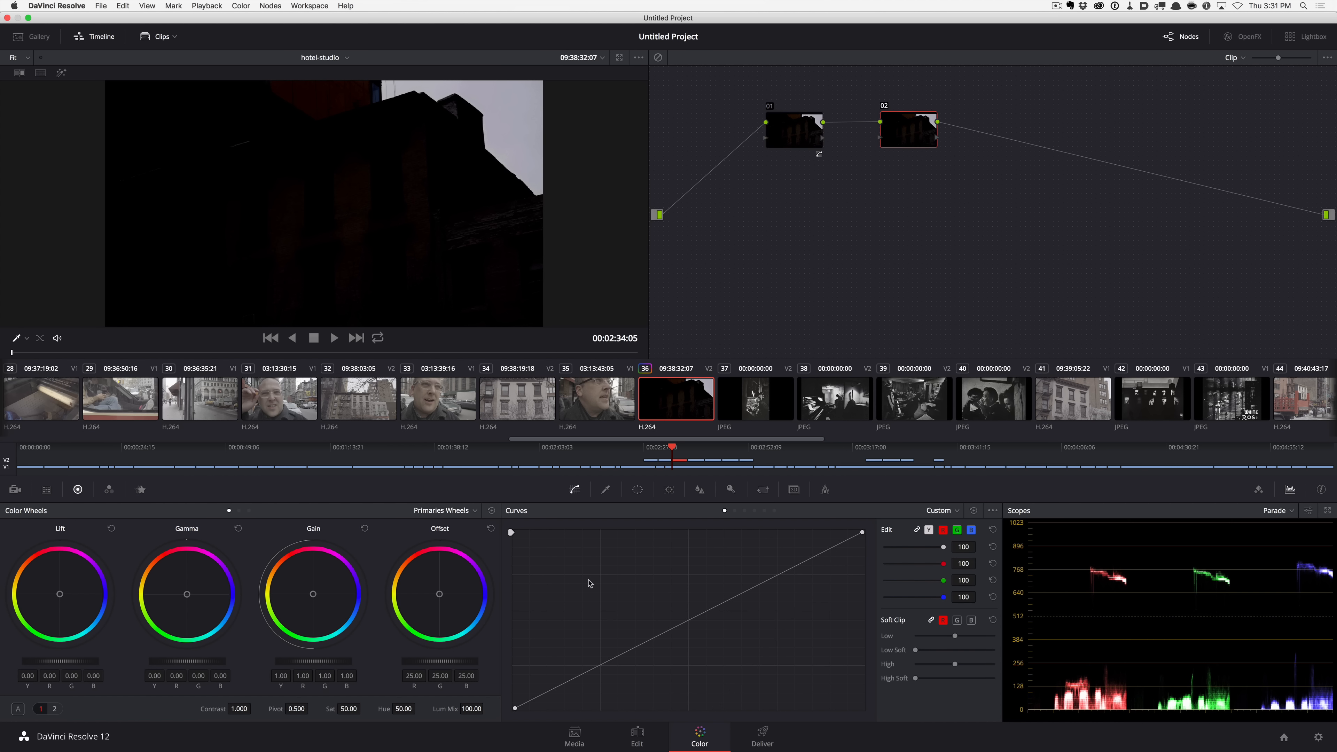
left_click_drag(515, 710, 496, 620)
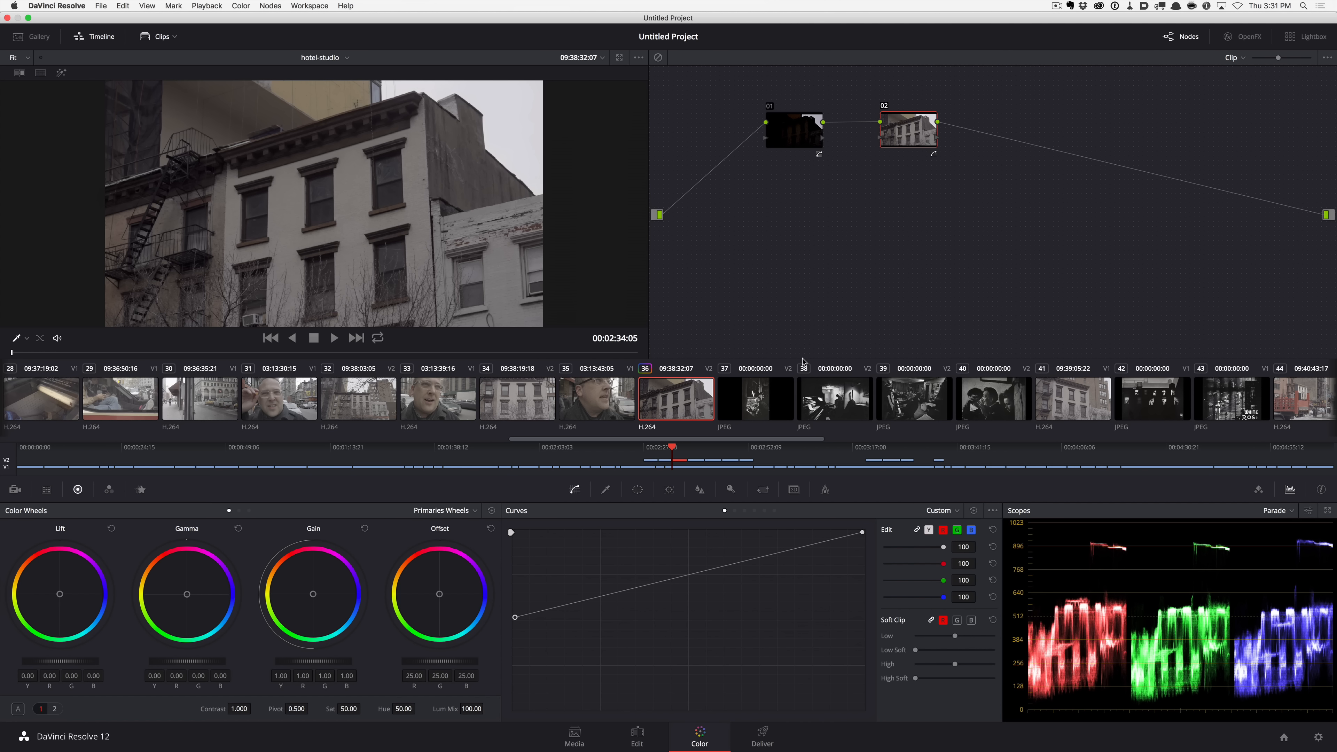
Compare the grade with the Photoshop Curves result, and reset all grades and nodes of the clip in DaVinci Resolve.
key("super+Tab")
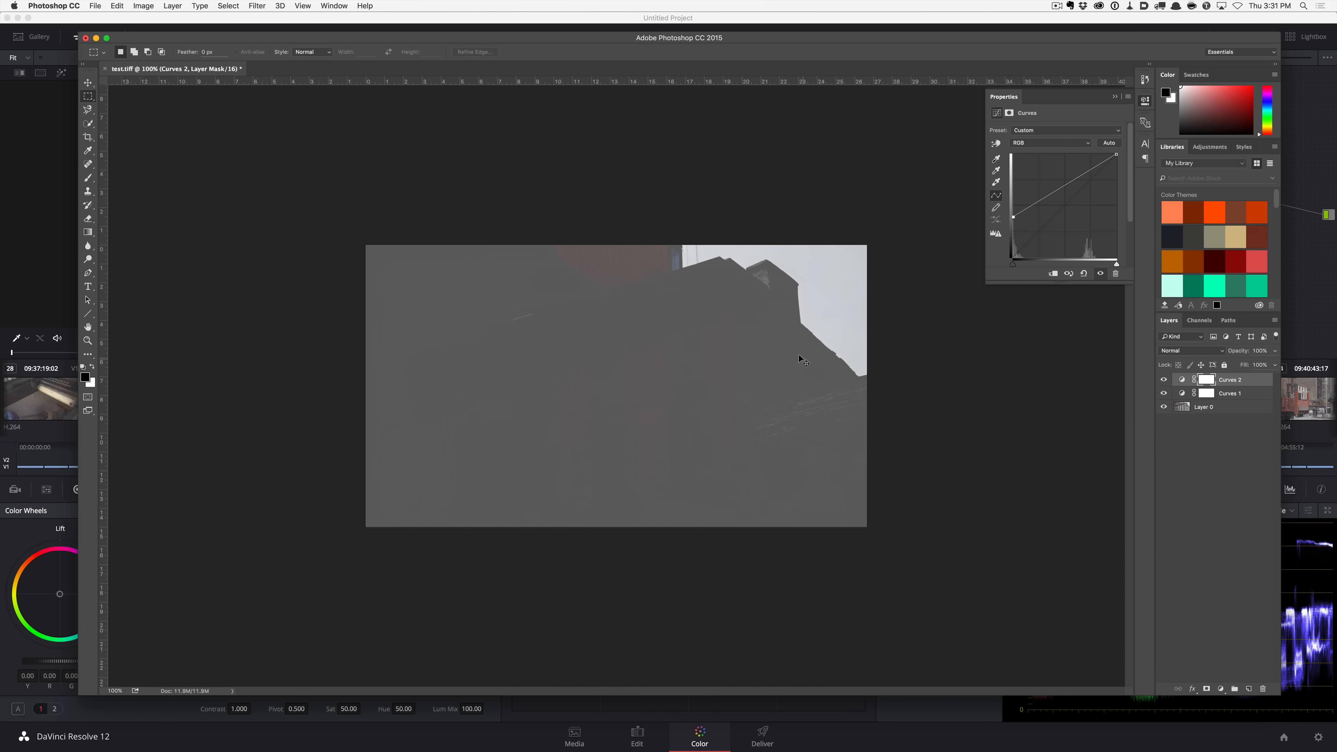
key("super+Tab")
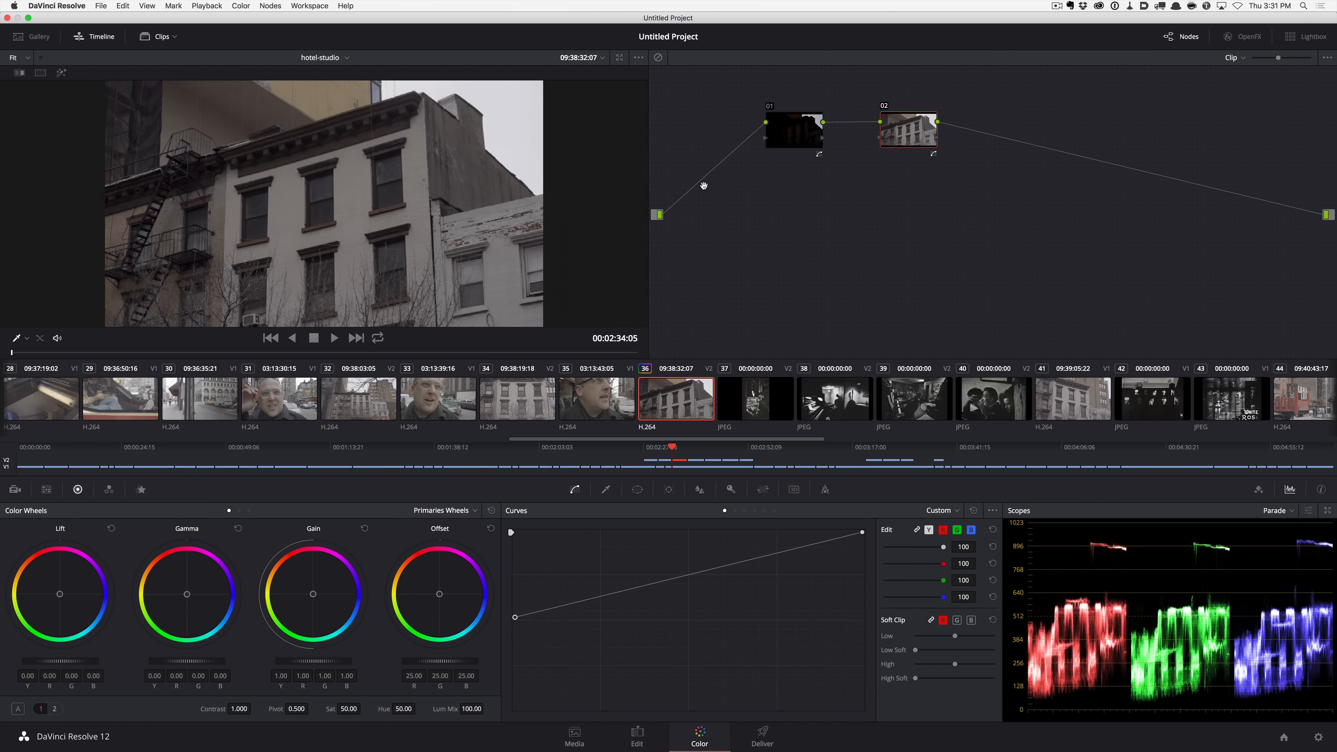
right_click(772, 188)
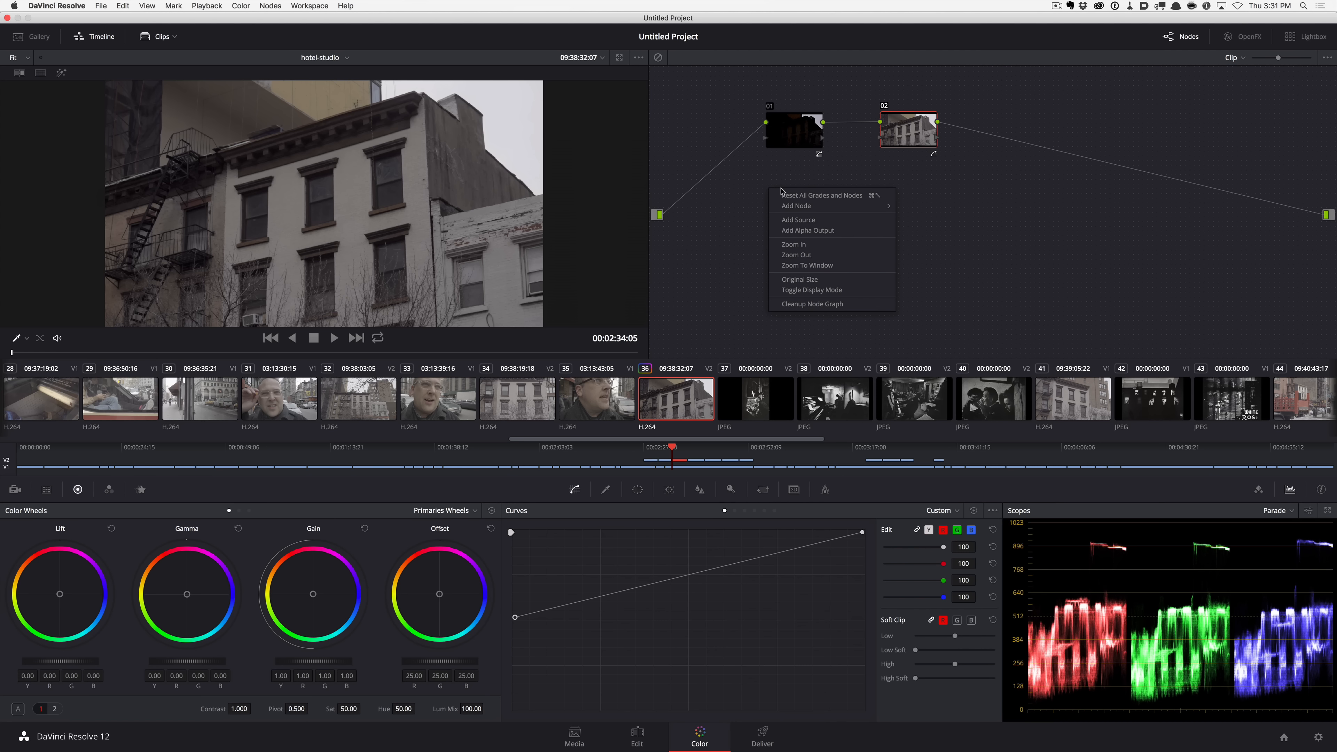
left_click(810, 196)
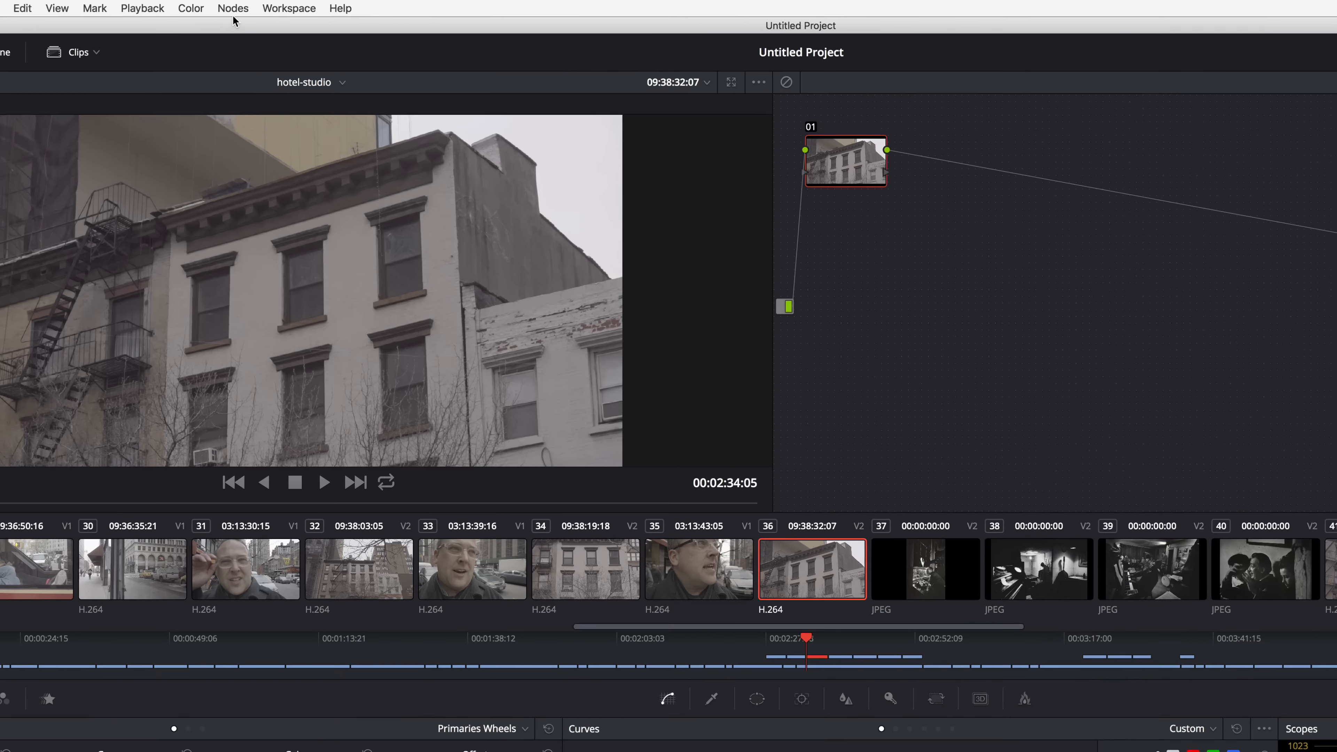
Check the available node types, add two serial nodes after node 01 and select node 02.
left_click(274, 6)
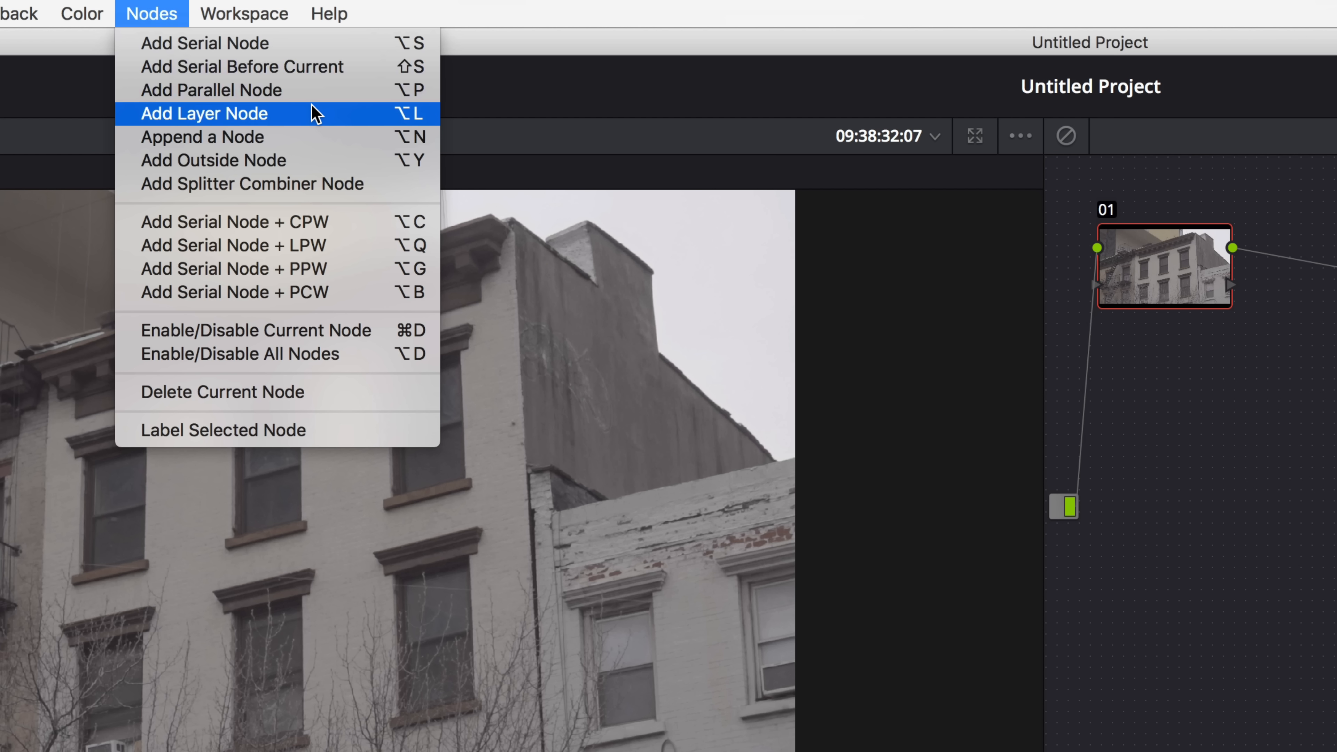
left_click(1238, 374)
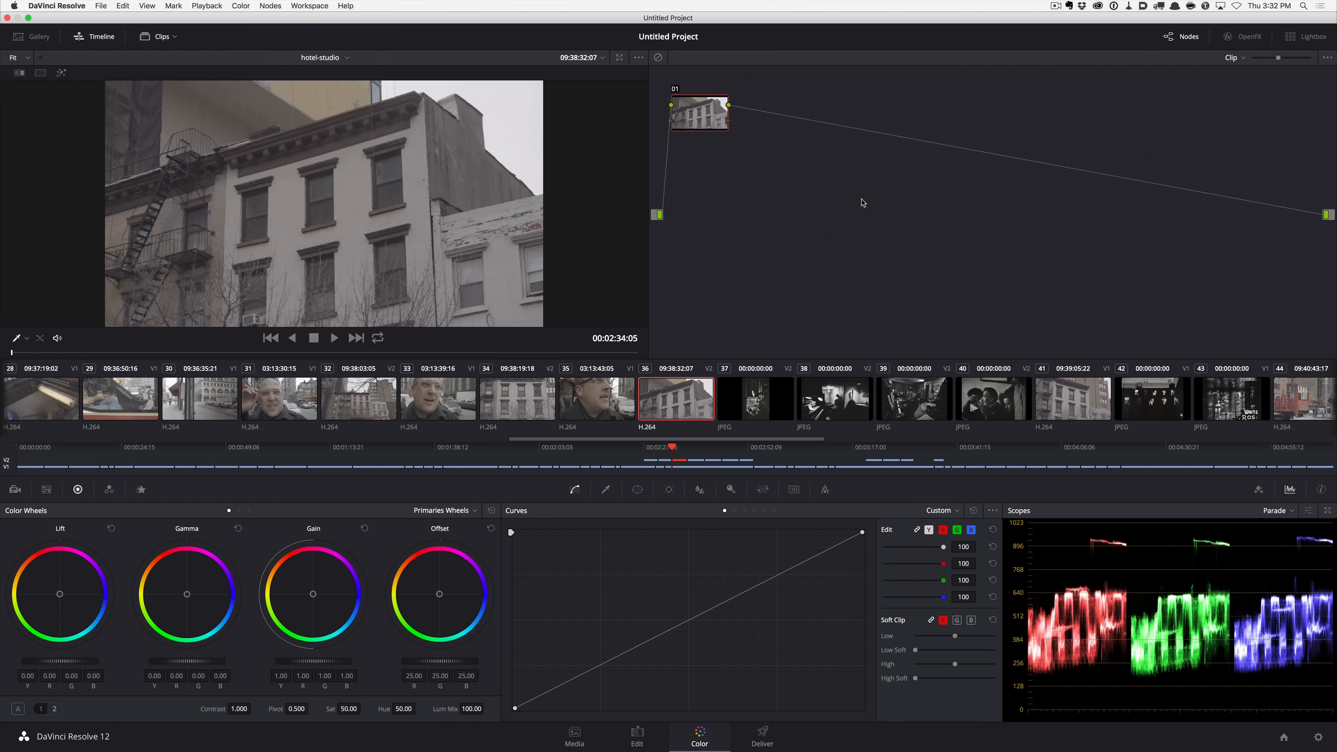
key("alt+s")
key("alt+s")
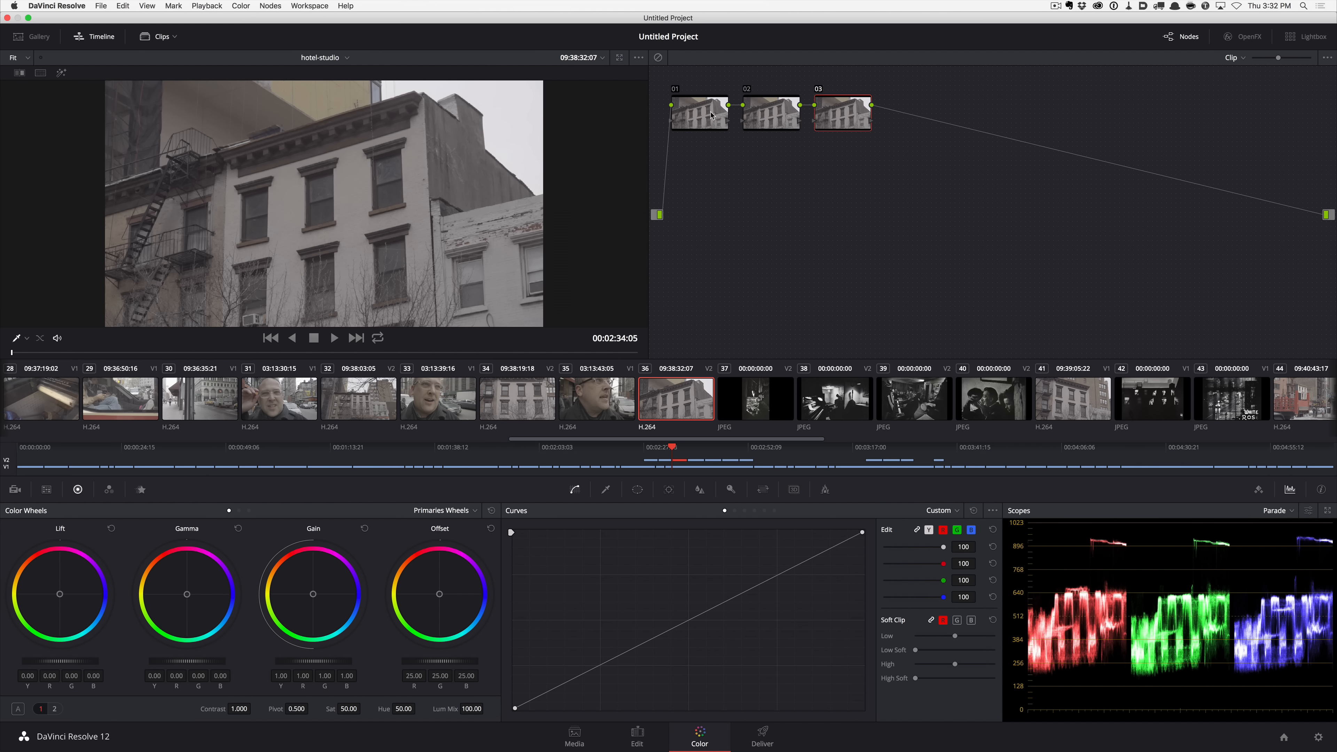
left_click(766, 117)
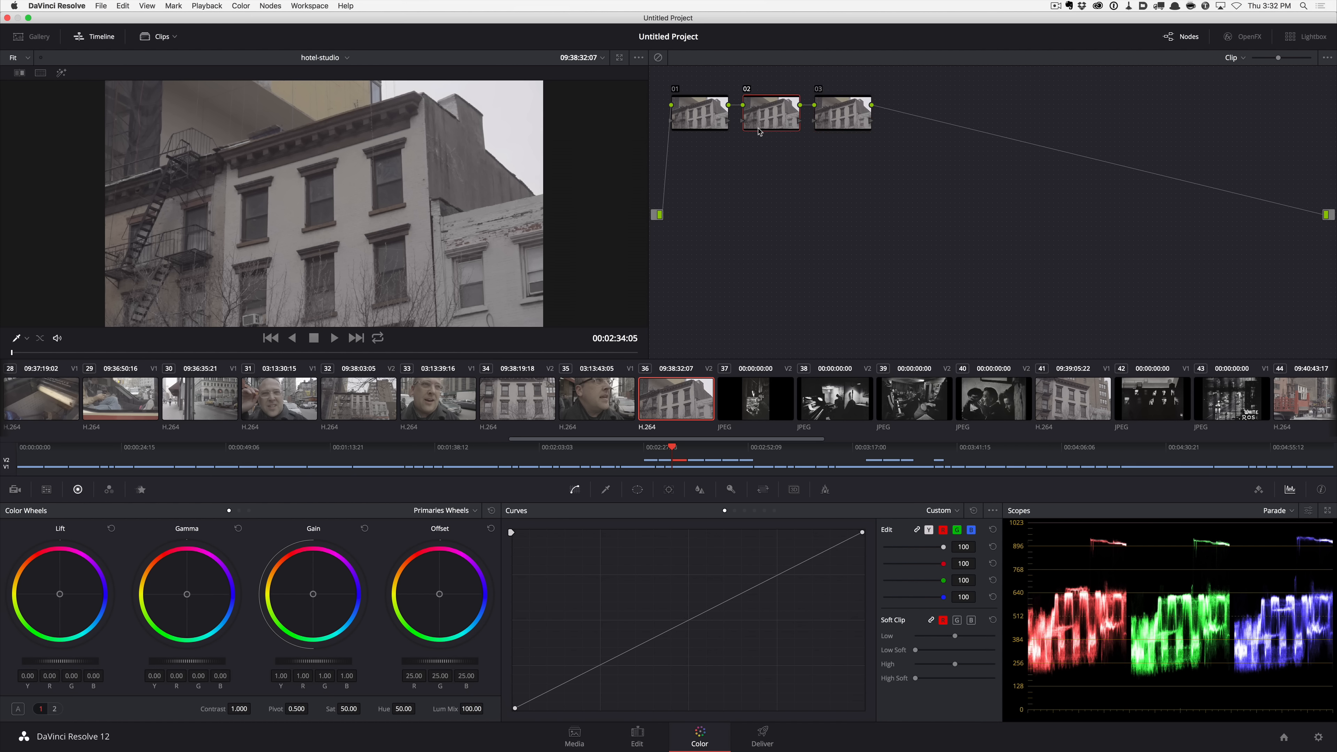
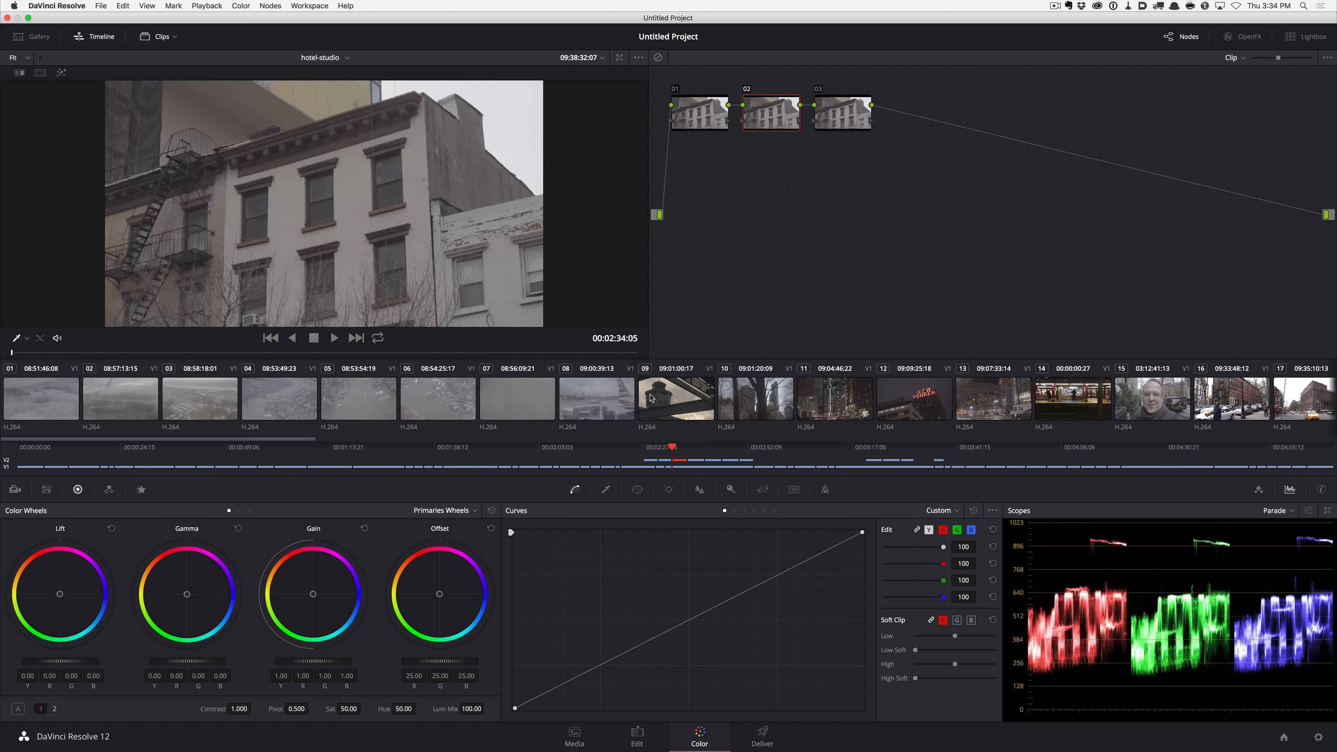
Select clip 09 on the clip strip, lower its master lift to -0.08 and raise its master gain to 1.19.
left_click(666, 398)
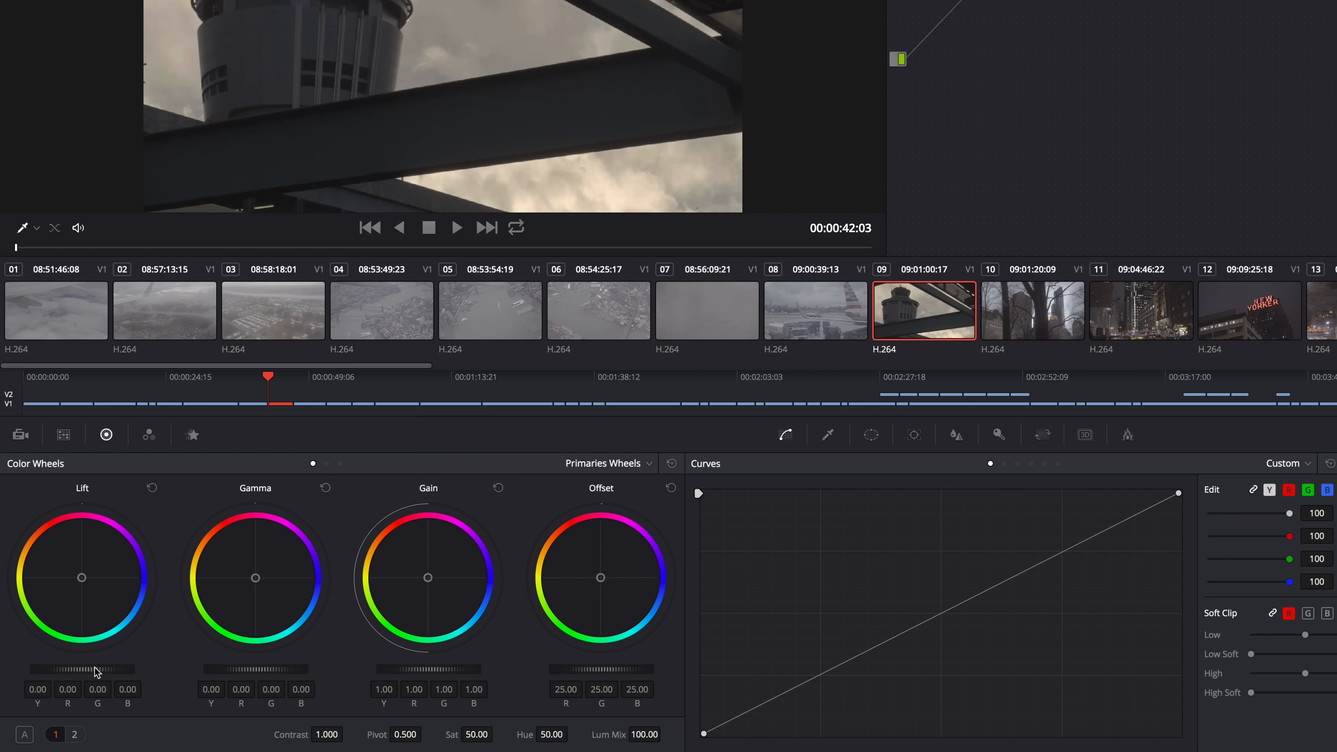
left_click_drag(94, 673, 34, 679)
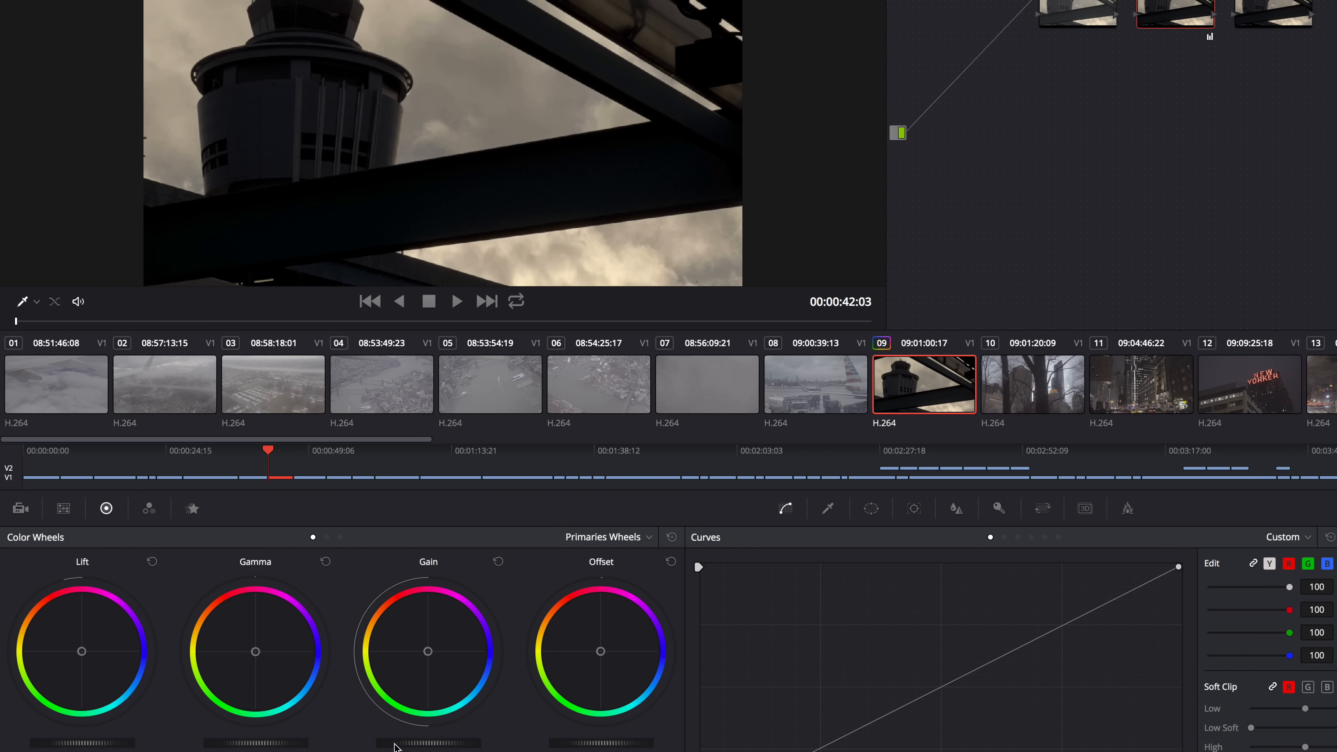
left_click_drag(395, 744, 515, 743)
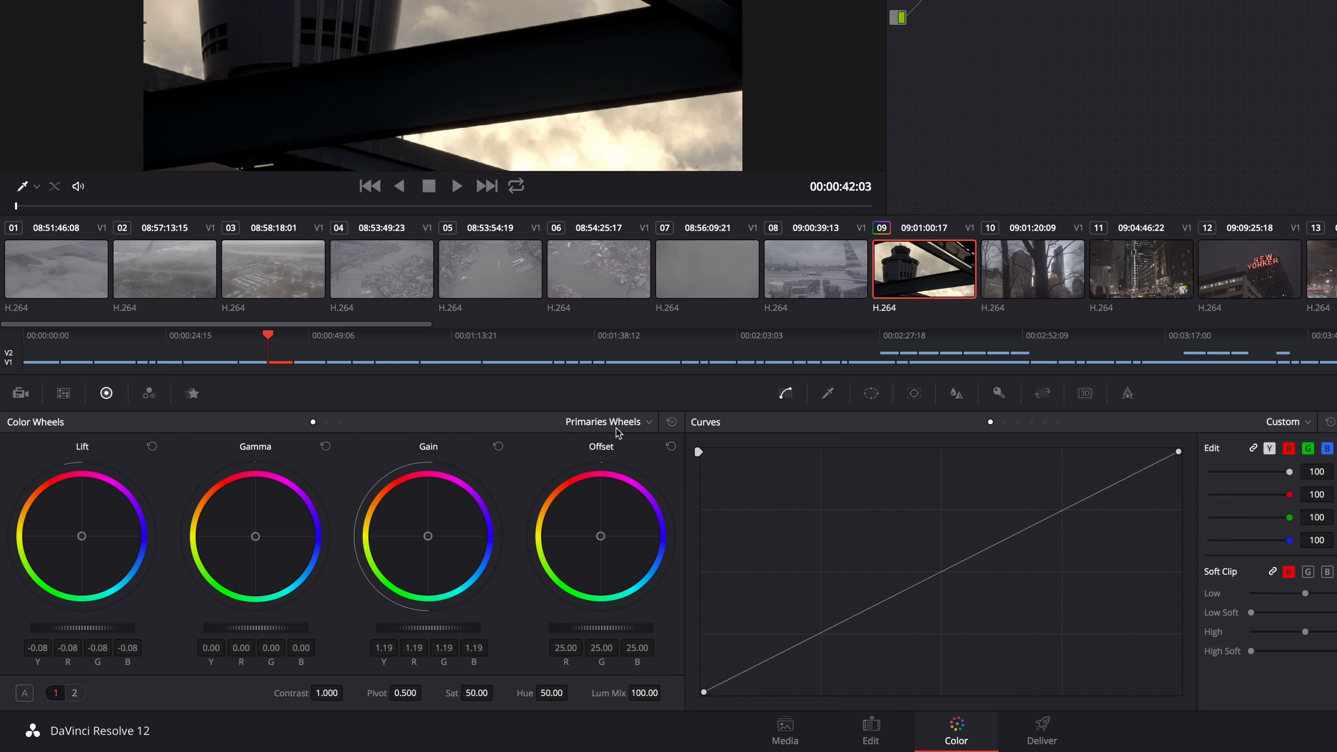
Reset the primary wheels of clip 09, and set the master gain to 1.08 and the master lift to -0.05.
left_click(671, 423)
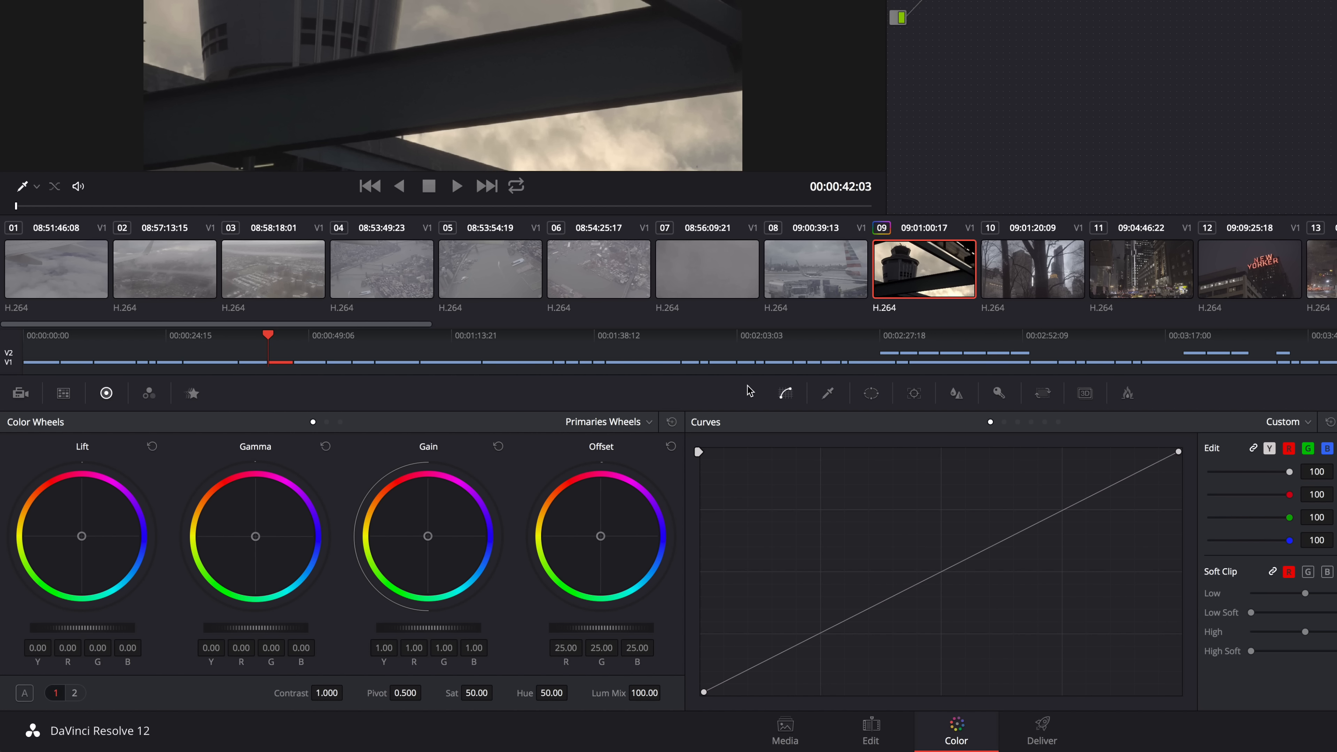
left_click_drag(408, 634, 459, 631)
left_click_drag(104, 633, 41, 632)
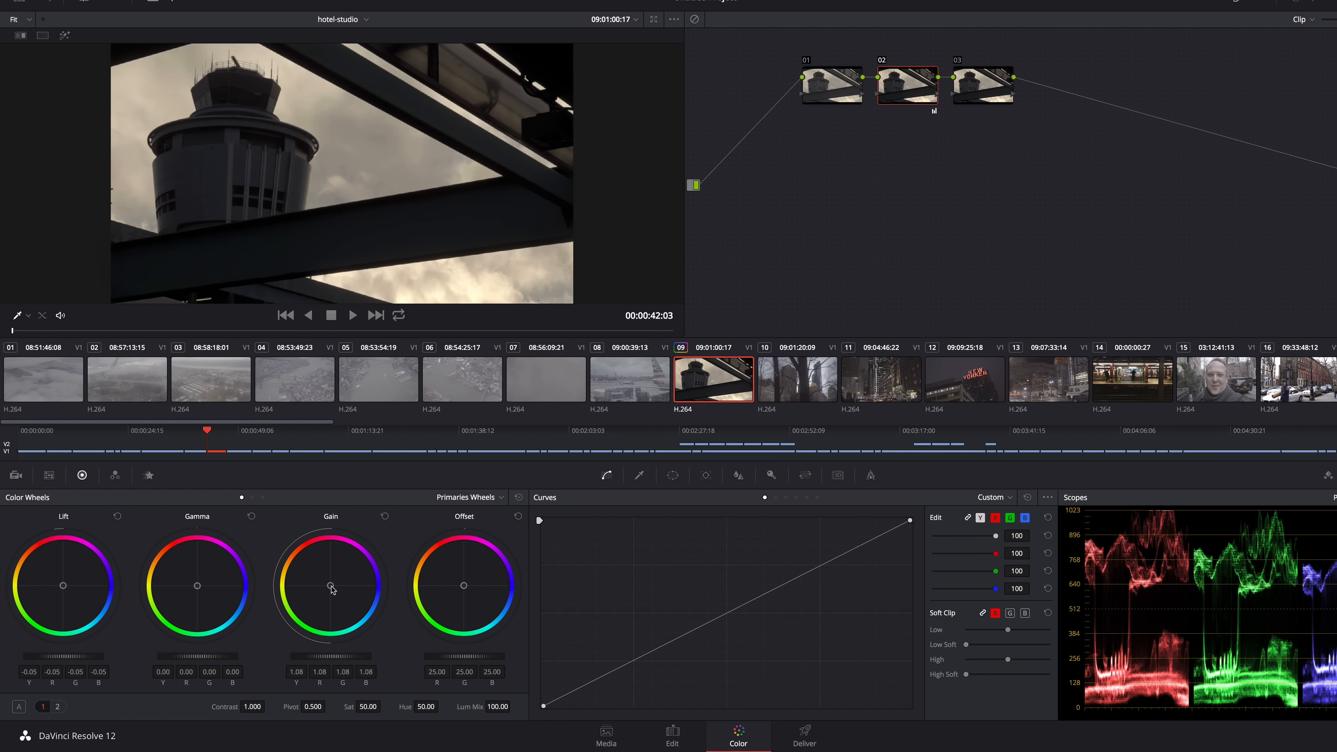
Push clip 09's gain color balance toward orange for warm highlights and its lift balance toward blue for cool shadows.
left_click_drag(331, 587, 141, 584)
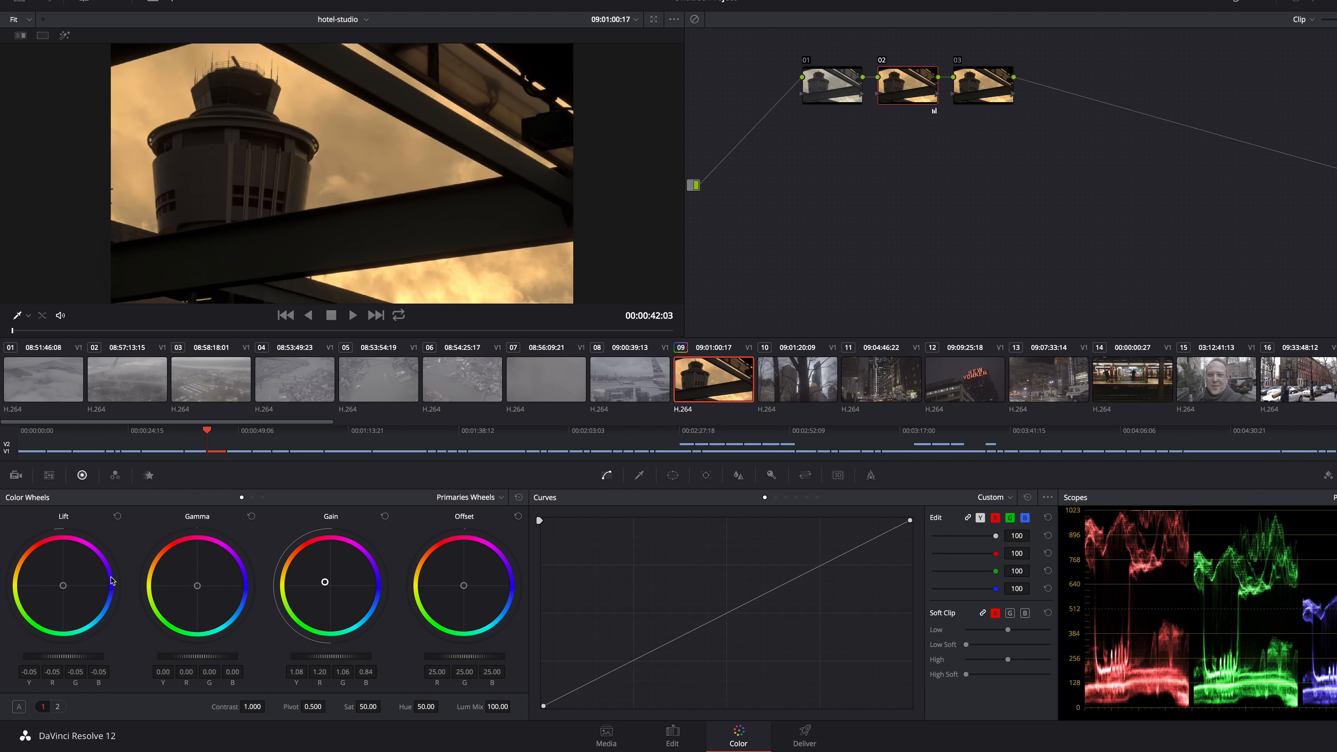
left_click_drag(63, 587, 117, 646)
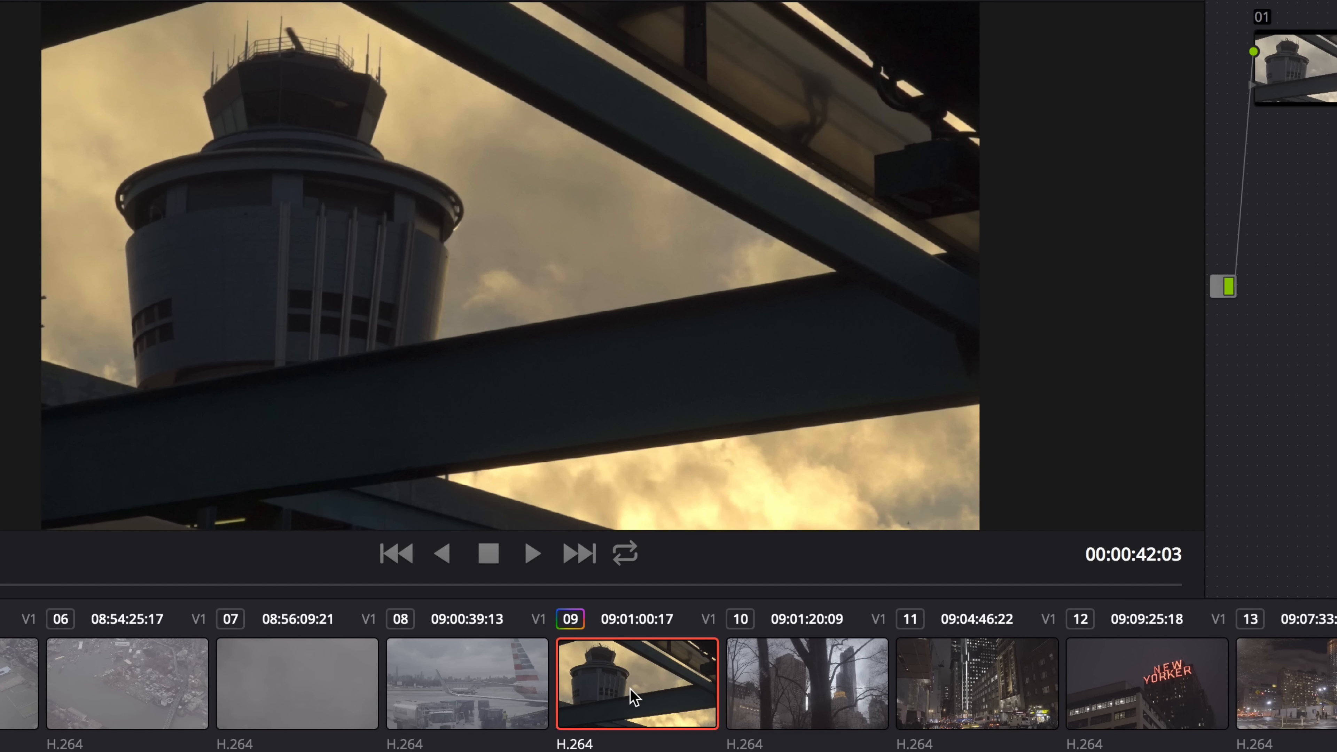
Check the 3D LUT (CUBE) export for clip 09's grade and close the save dialog without saving.
right_click(621, 684)
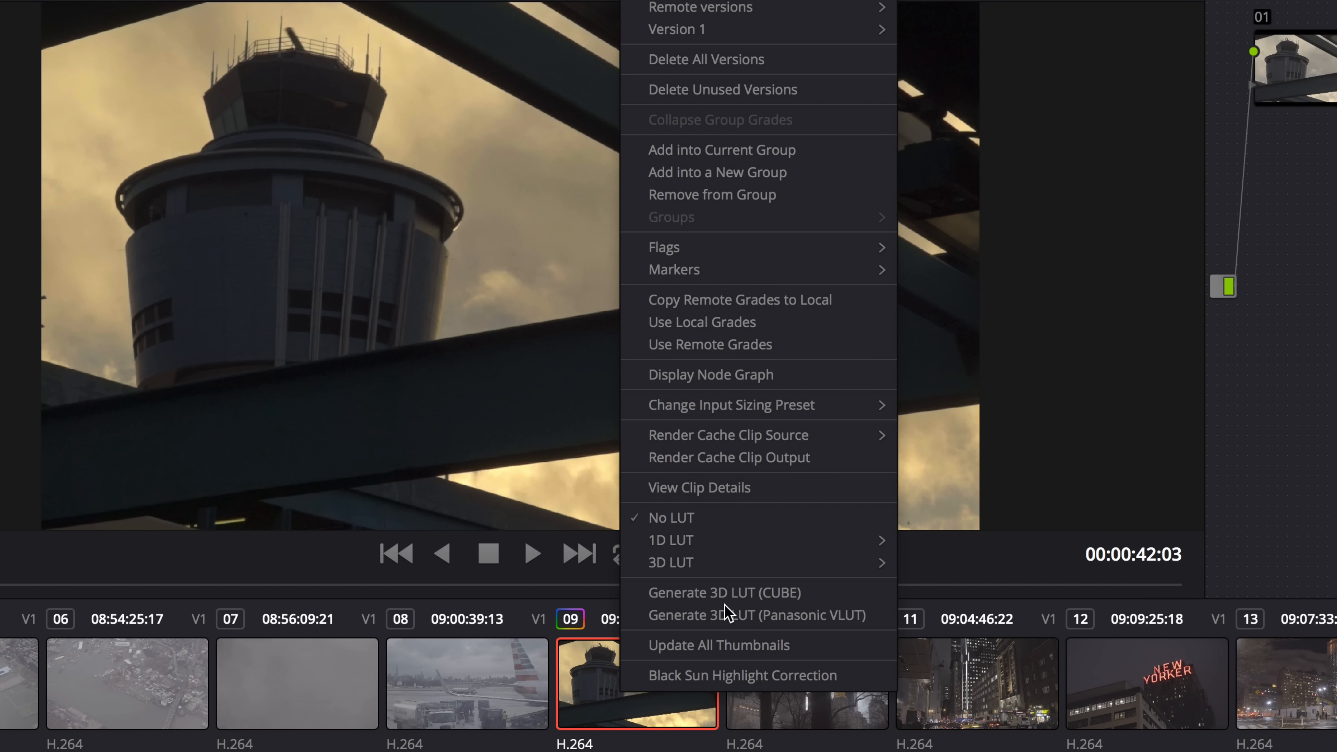
left_click(786, 593)
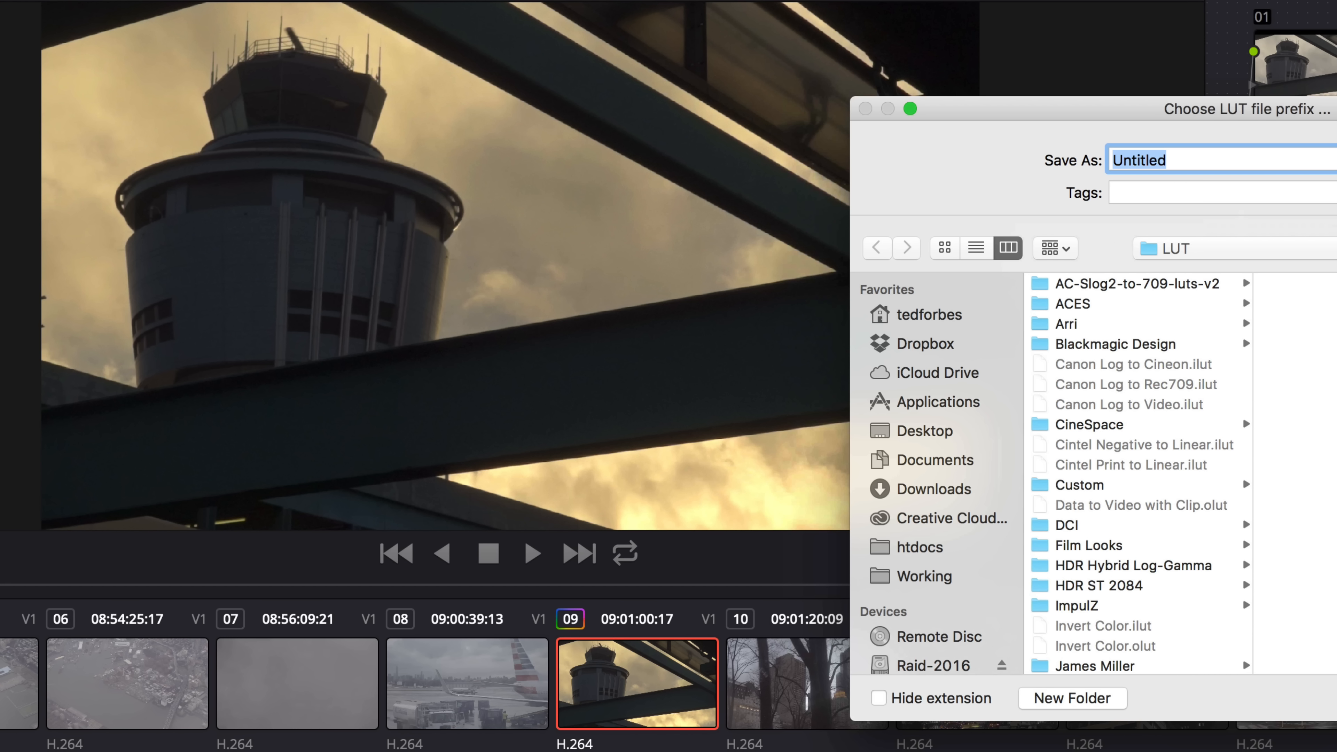
key("Escape")
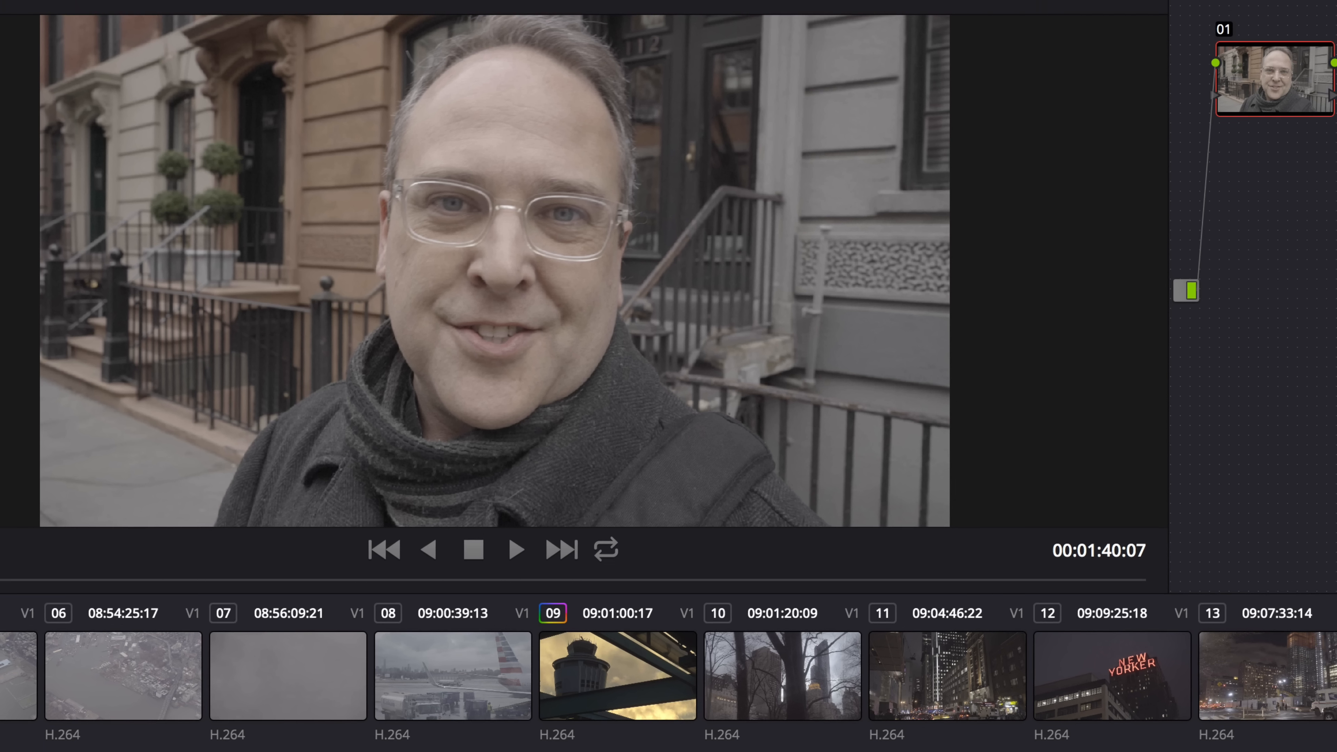
Add a serial node after node 01 of the portrait clip and apply the Sony S-LOG3 3D LUT SLOG3_Kodak Ektar 100_FC to it.
key("alt+s")
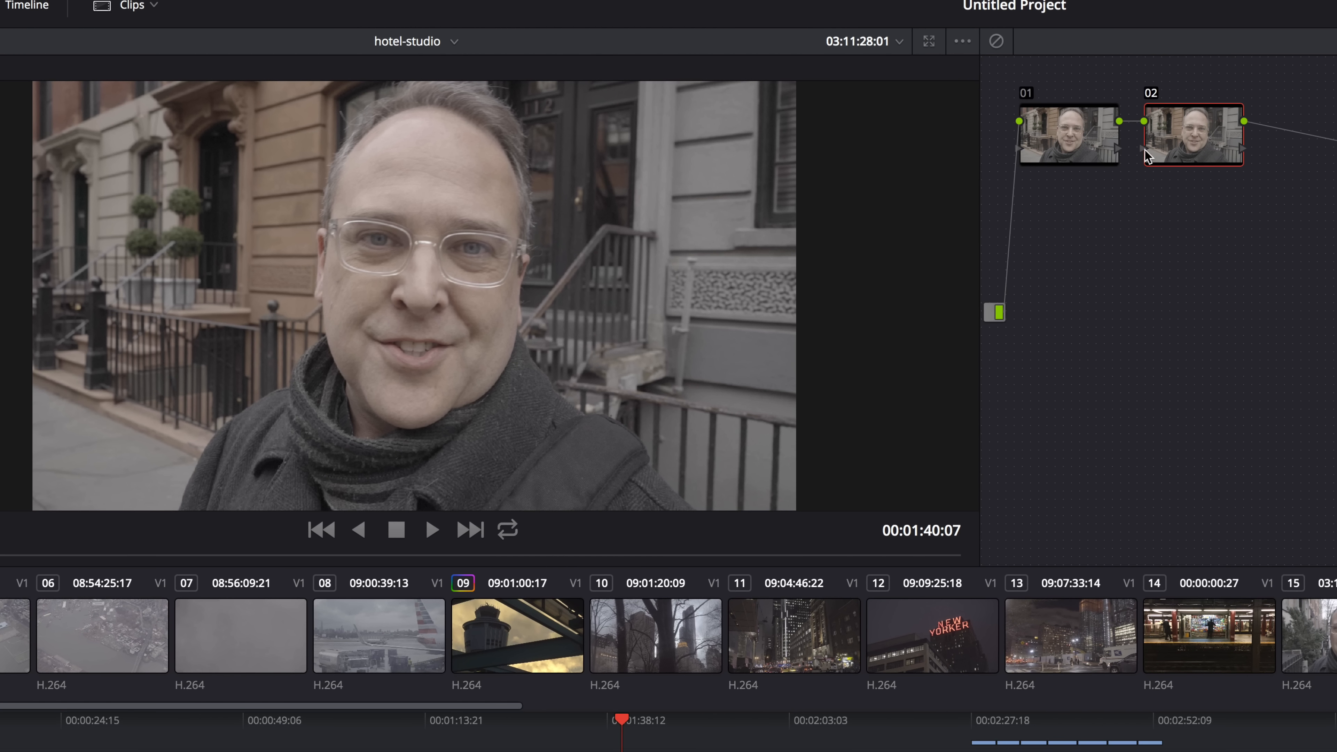
right_click(1189, 142)
mouse_move(1220, 290)
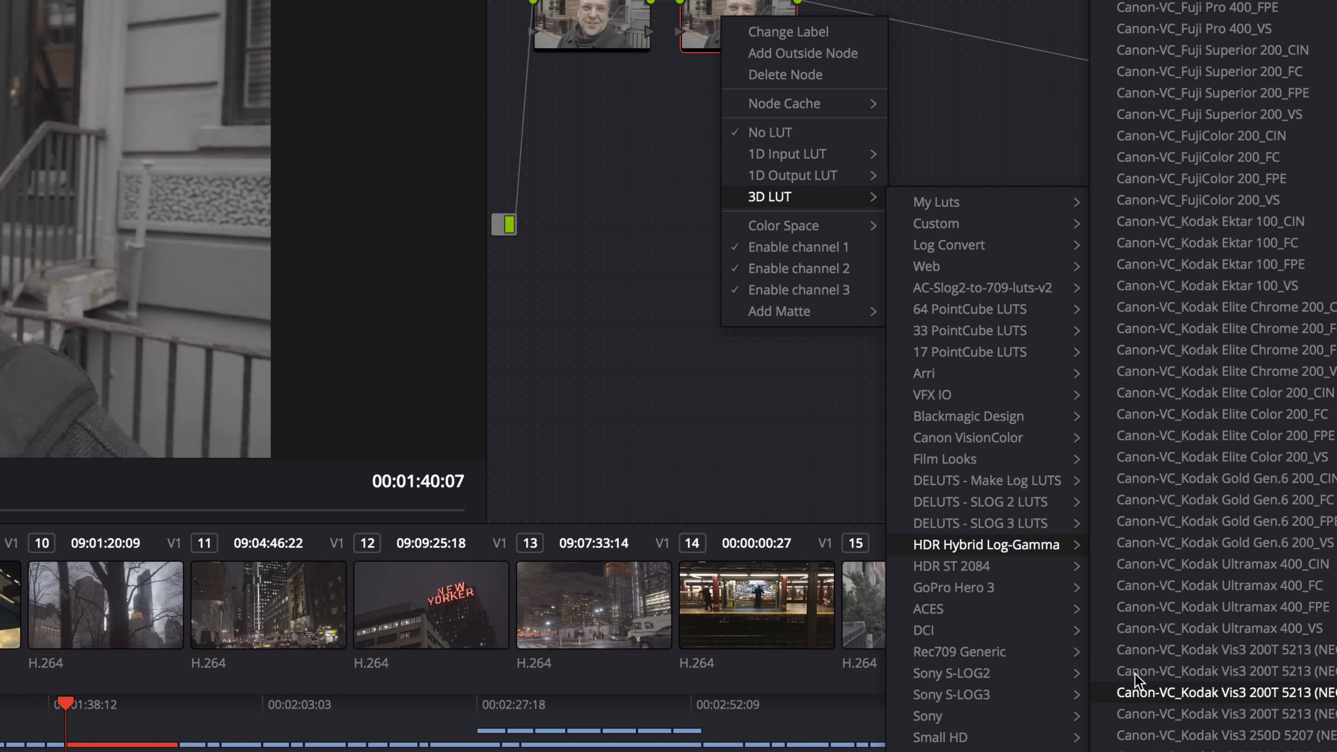
mouse_move(963, 694)
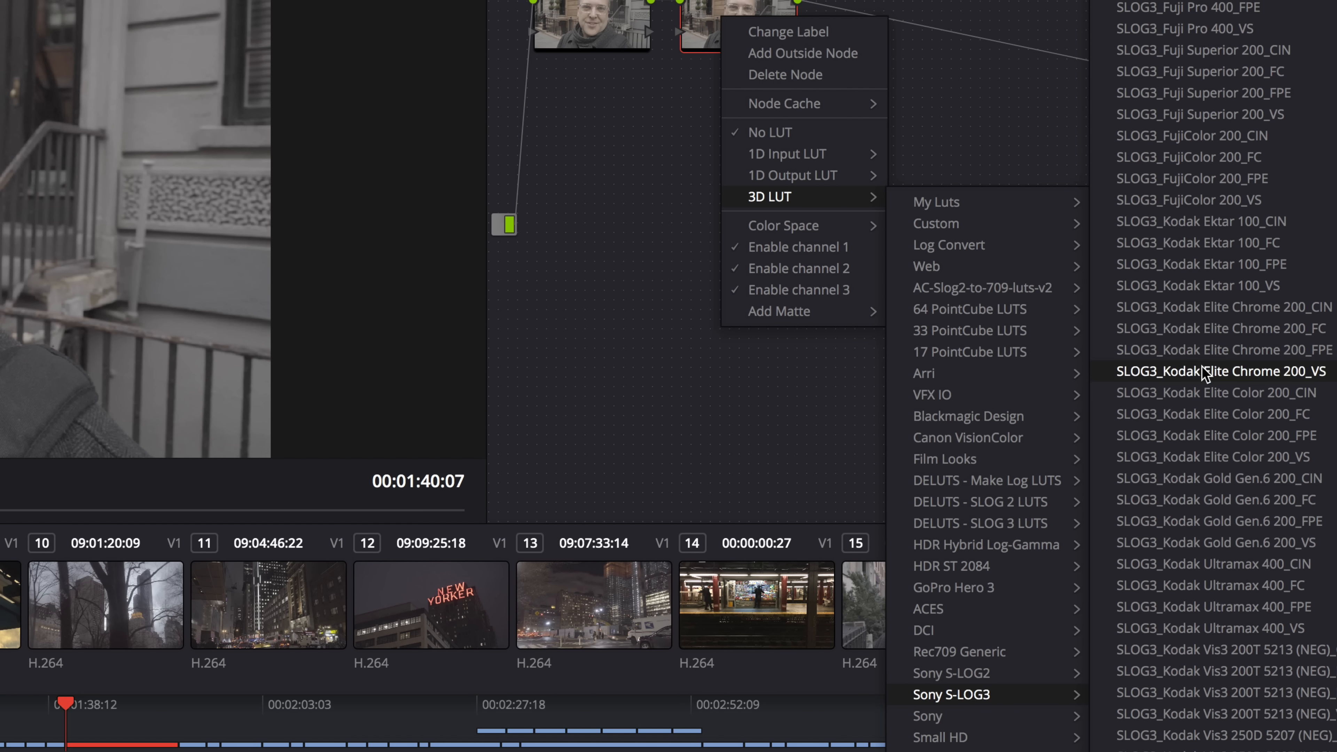
left_click(1213, 243)
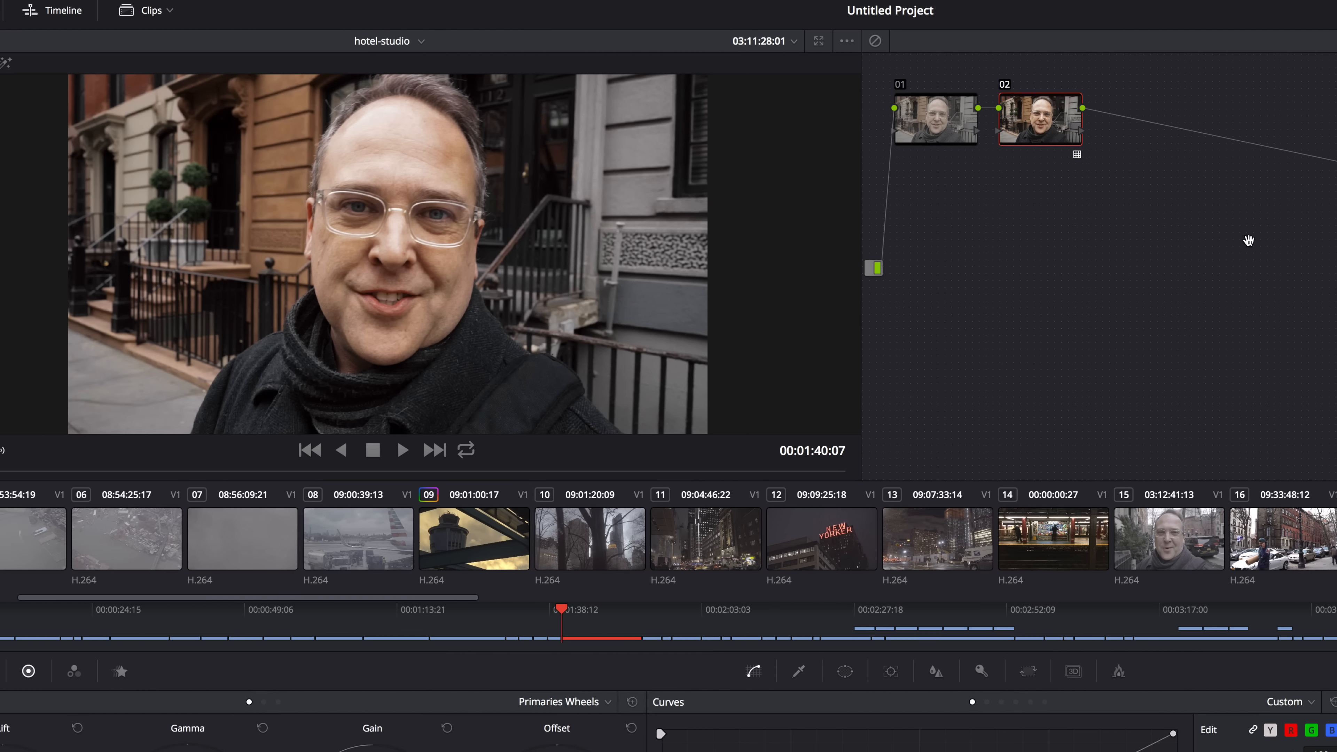
Add two serial nodes after the LUT node and enable a circle window on node 04.
key("alt+s")
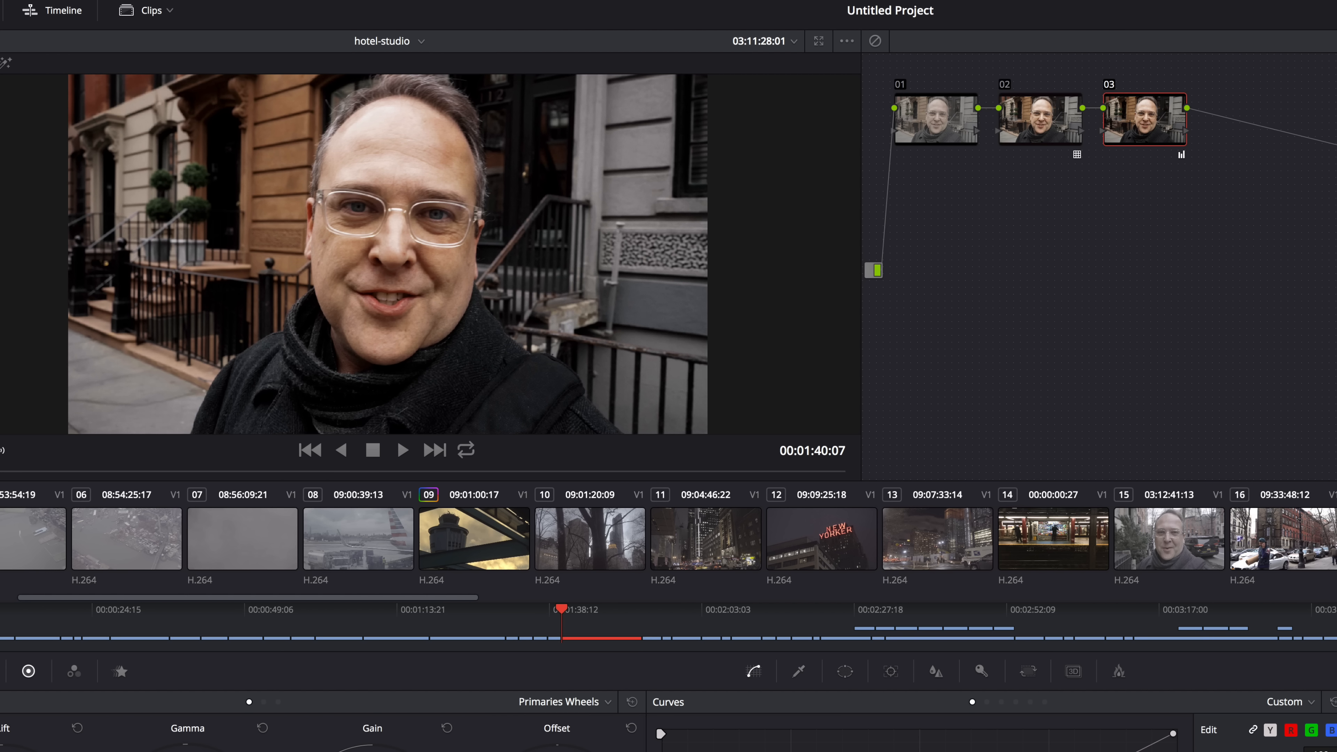
key("alt+s")
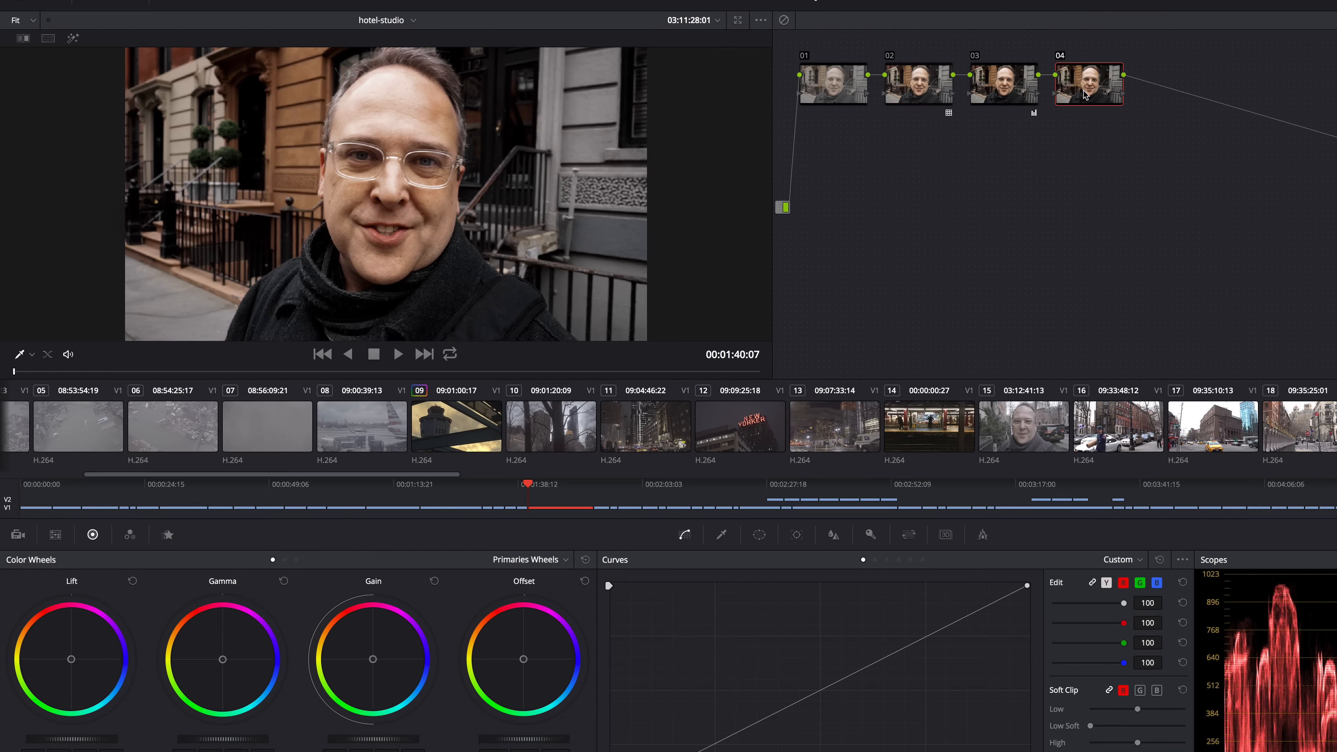
left_click(759, 534)
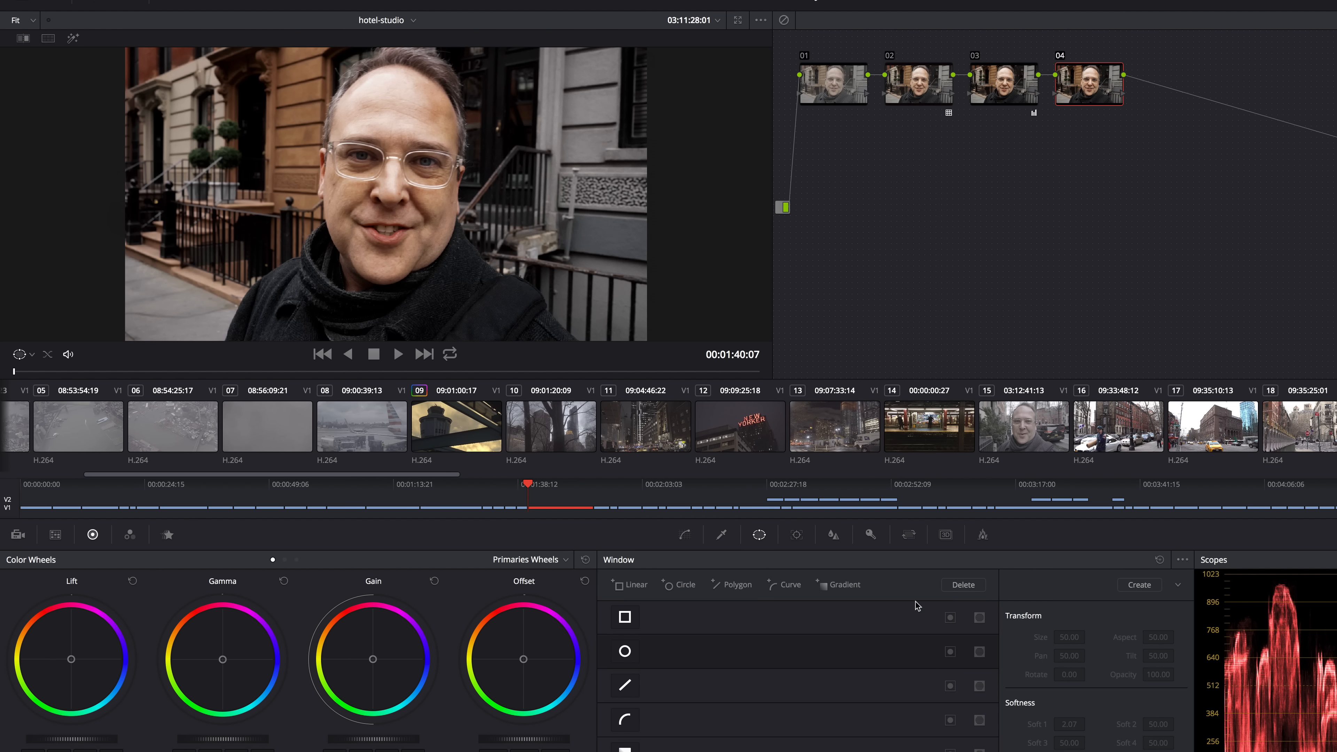
left_click(621, 656)
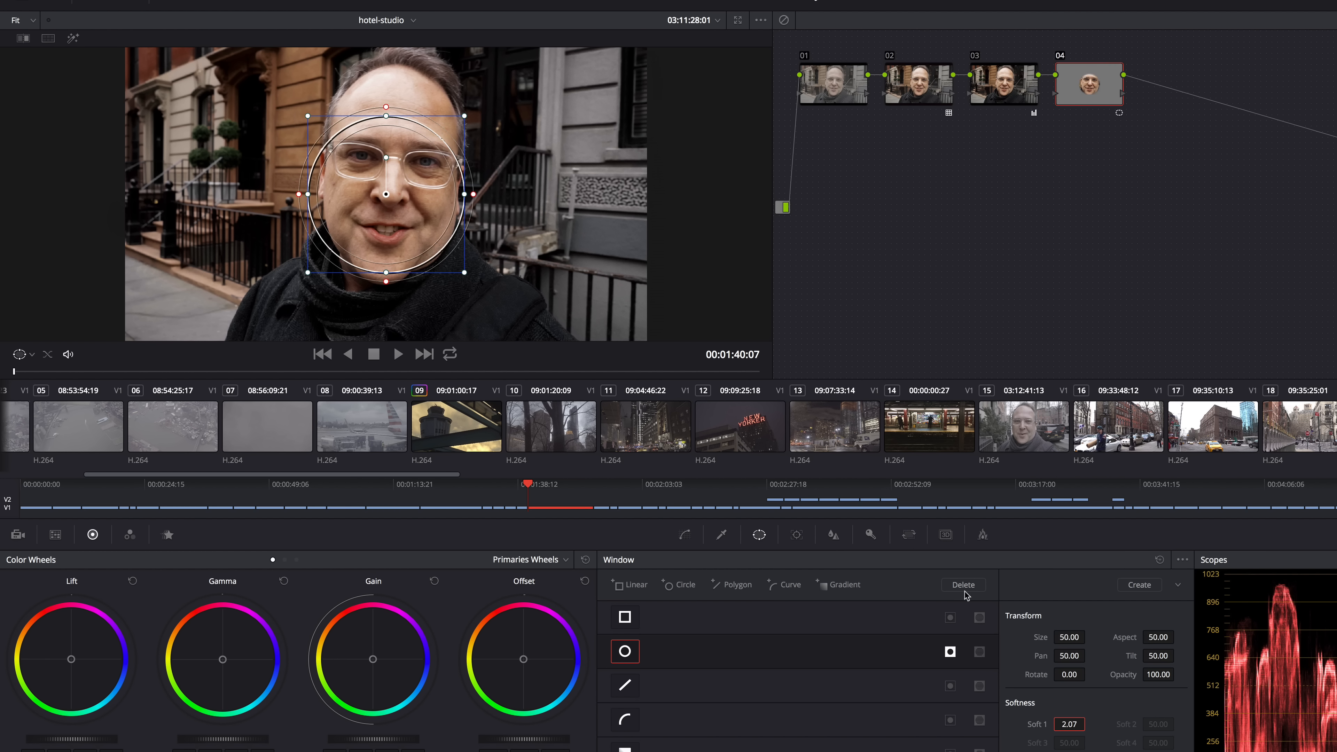
Enlarge node 04's circle window around the head and shoulders, invert it with Soft 1 at 8.71, and lower the gamma to darken the surroundings.
left_click_drag(464, 272, 587, 368)
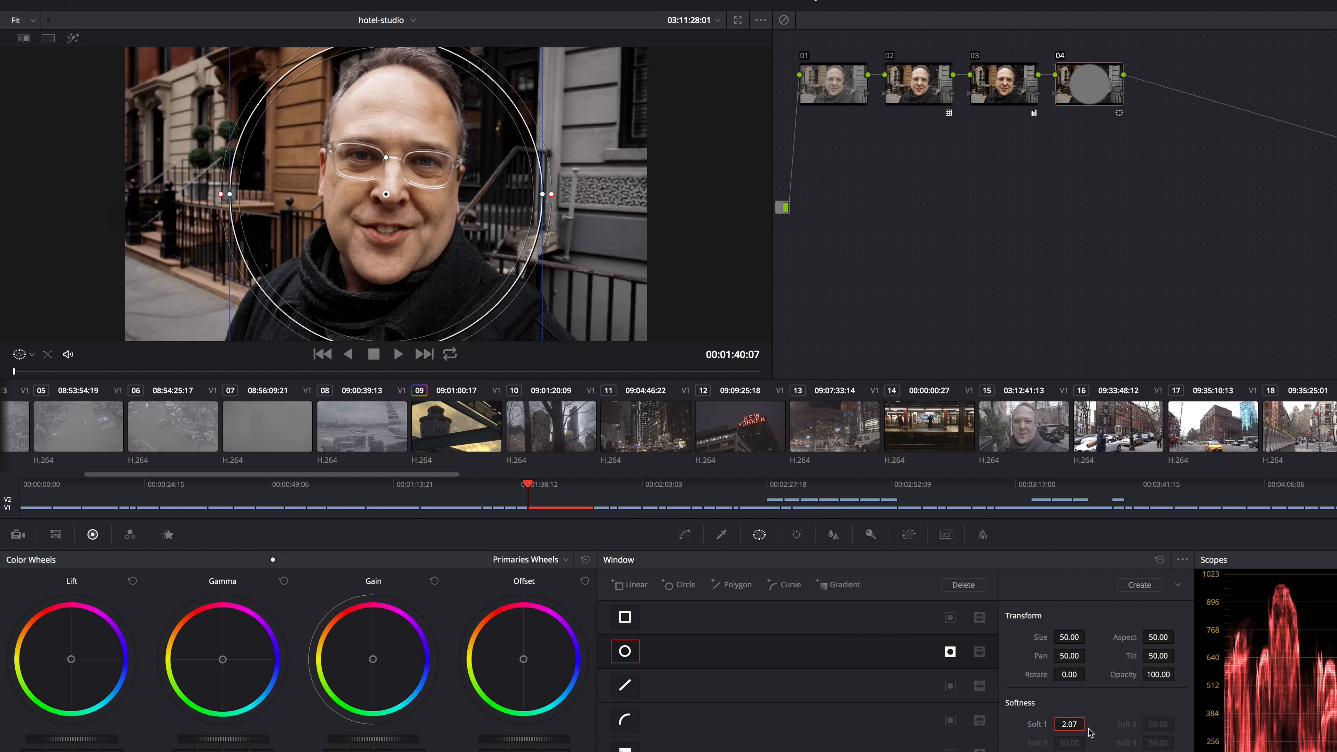
left_click_drag(1067, 724, 1274, 728)
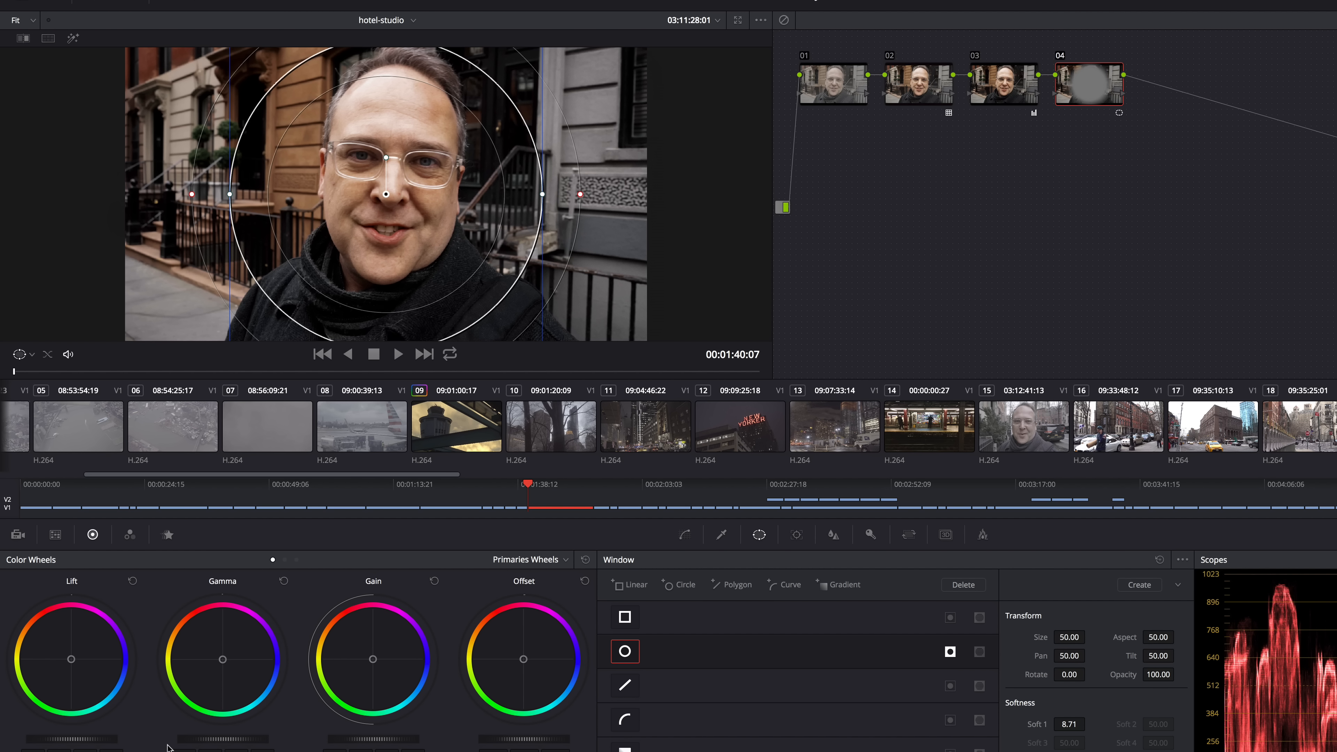
left_click_drag(226, 742, 175, 742)
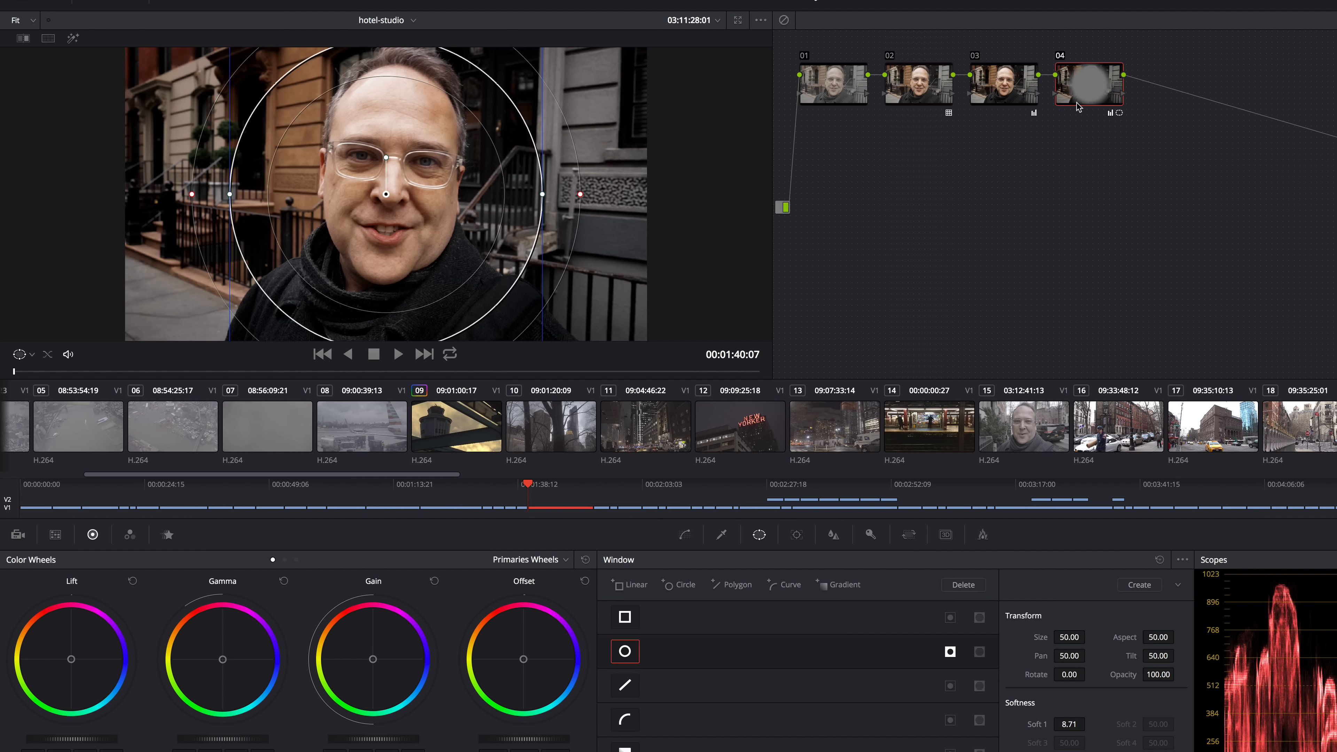
Add a parallel node to node 04 and fit an oval circle window over the man's face with Soft 1 at 2.99.
key("alt+p")
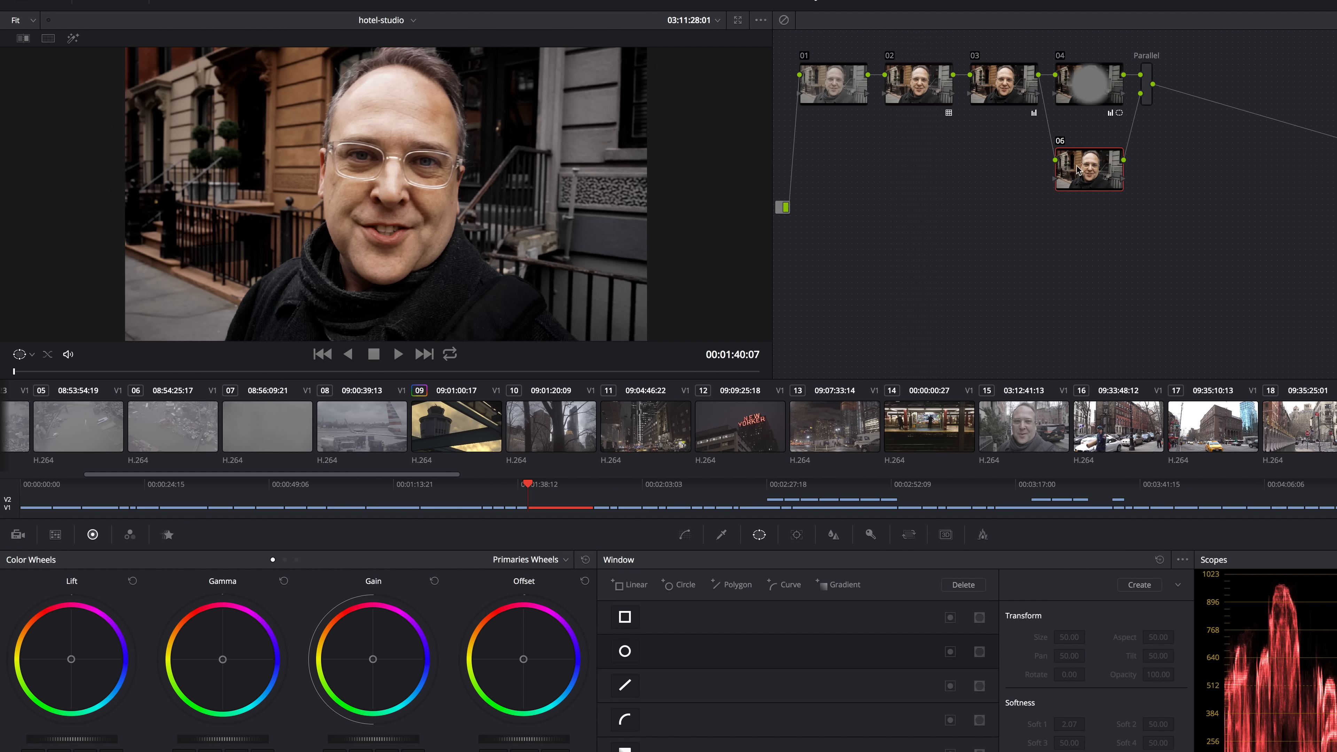
left_click(626, 653)
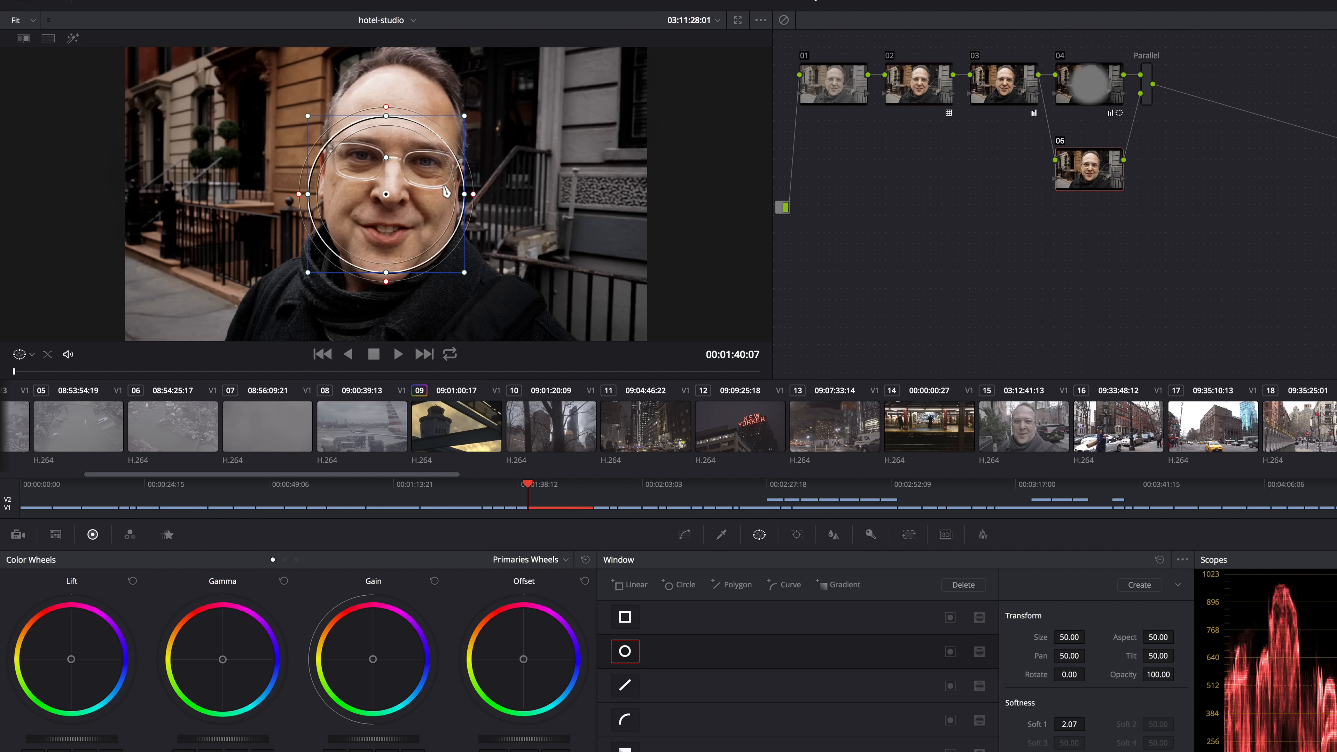
left_click_drag(385, 272, 386, 301)
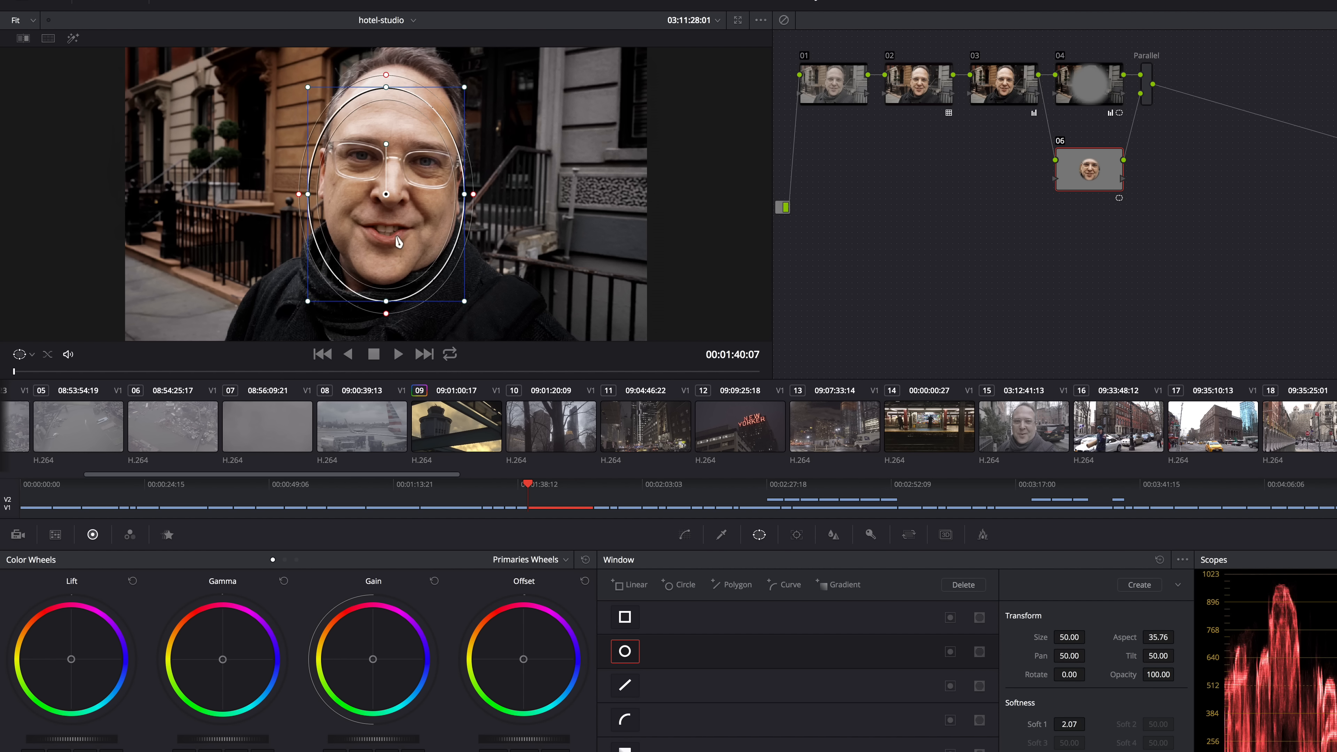
left_click_drag(395, 247, 401, 225)
left_click_drag(471, 173, 466, 174)
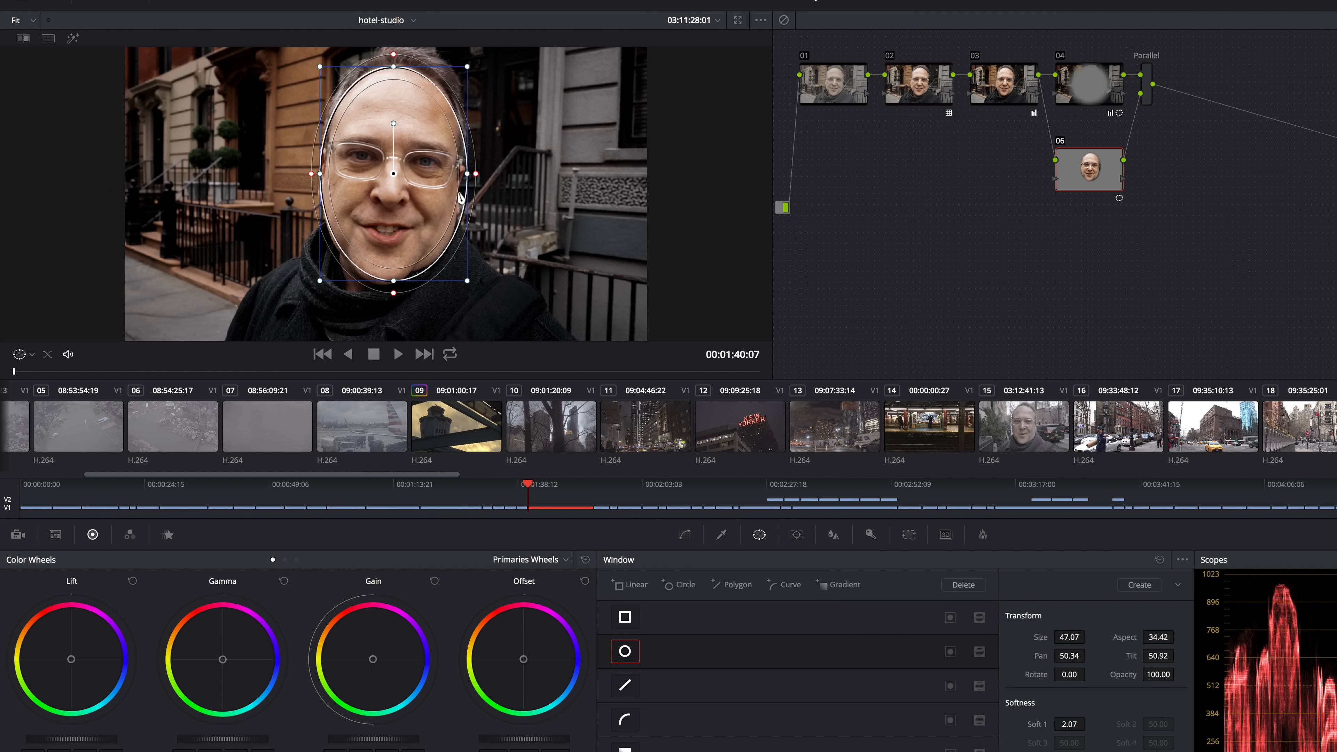
left_click_drag(390, 281, 389, 287)
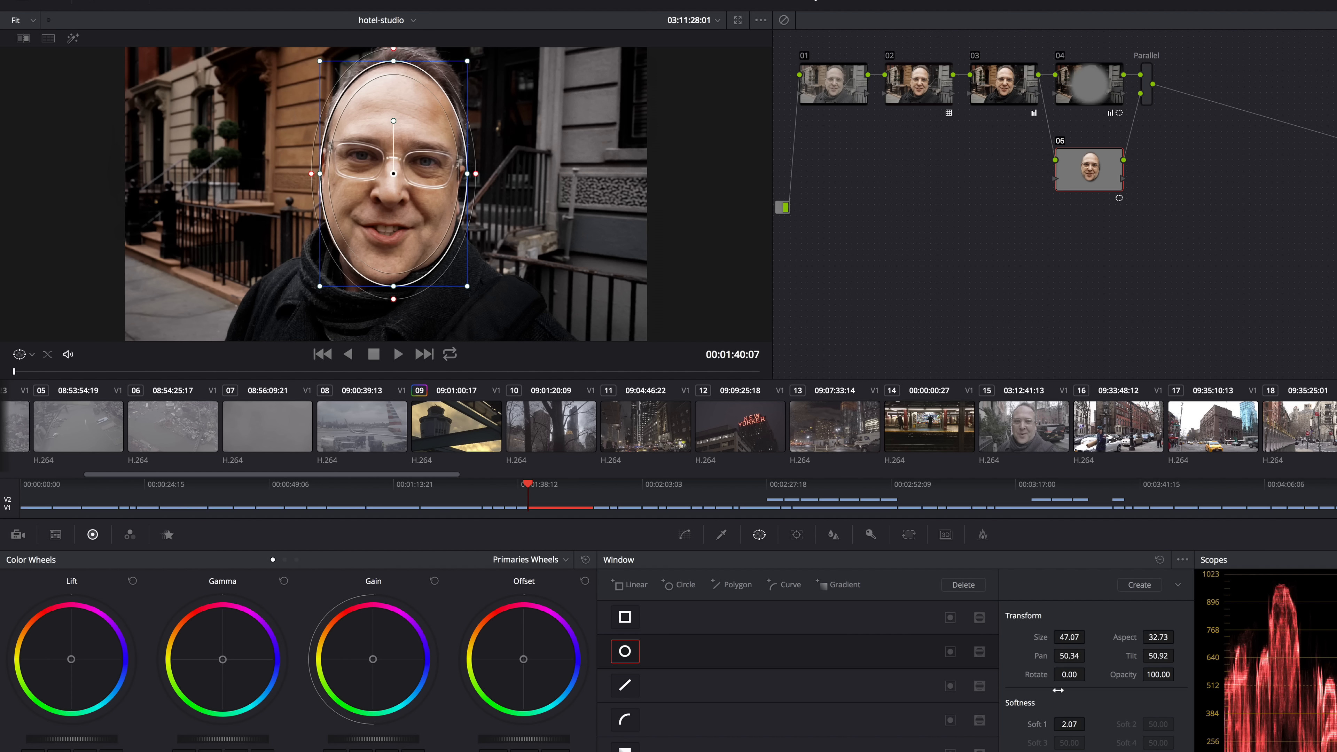
left_click_drag(1068, 724, 1099, 723)
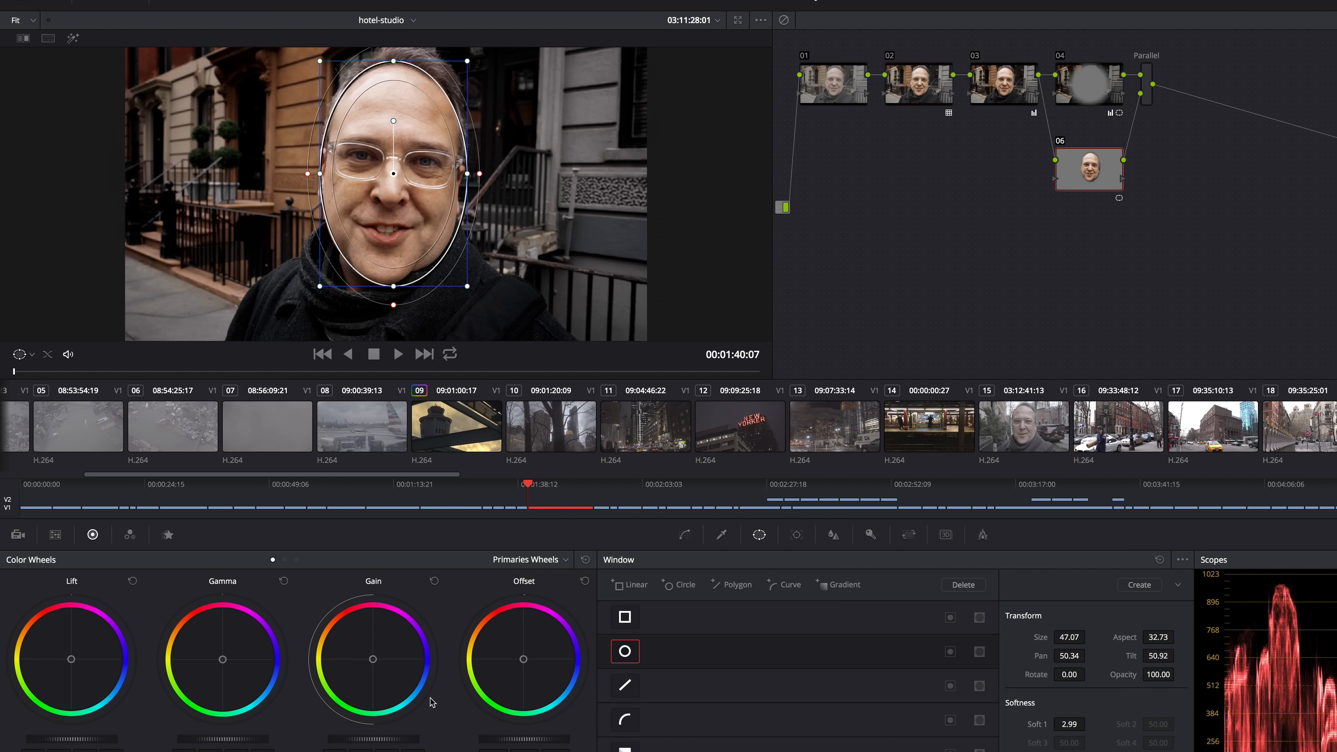
Brighten the face node by raising its gain and slightly lowering its gamma, and trim its green gain in the Primaries Bars.
left_click_drag(361, 739, 395, 740)
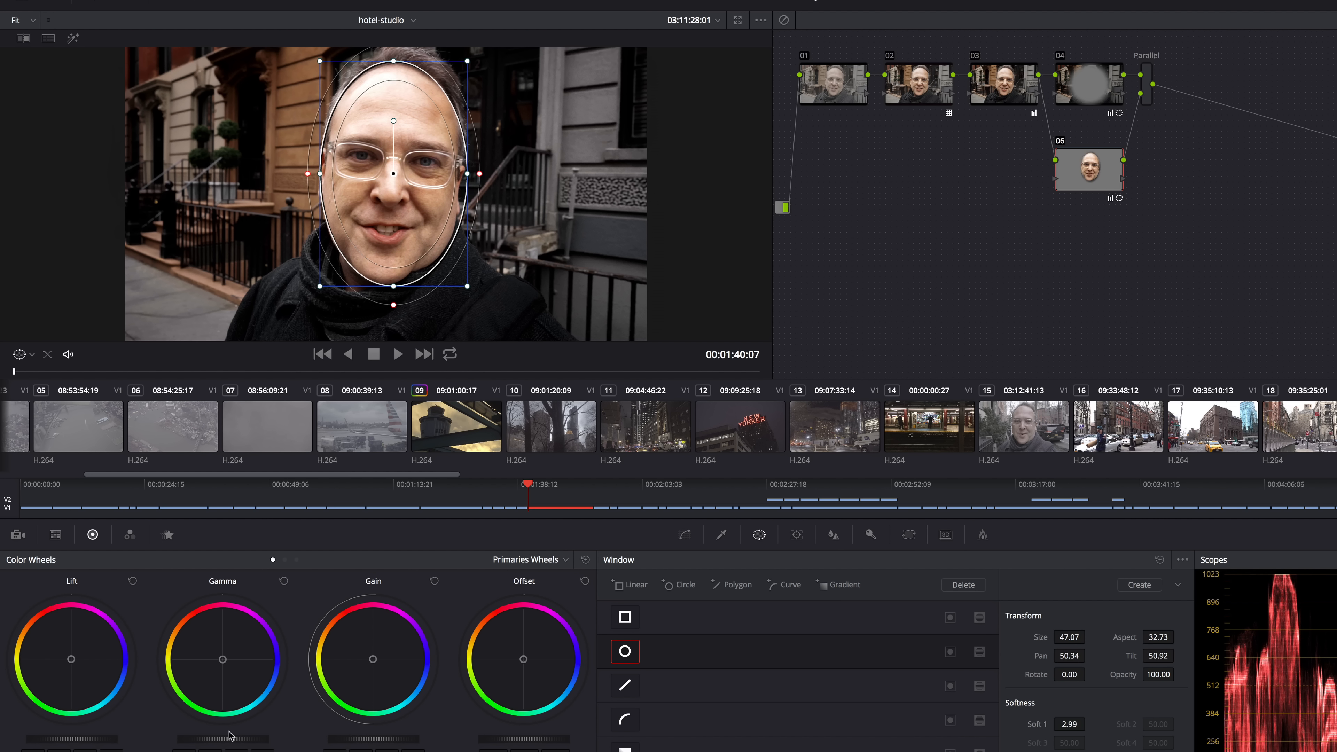
left_click_drag(230, 740, 168, 747)
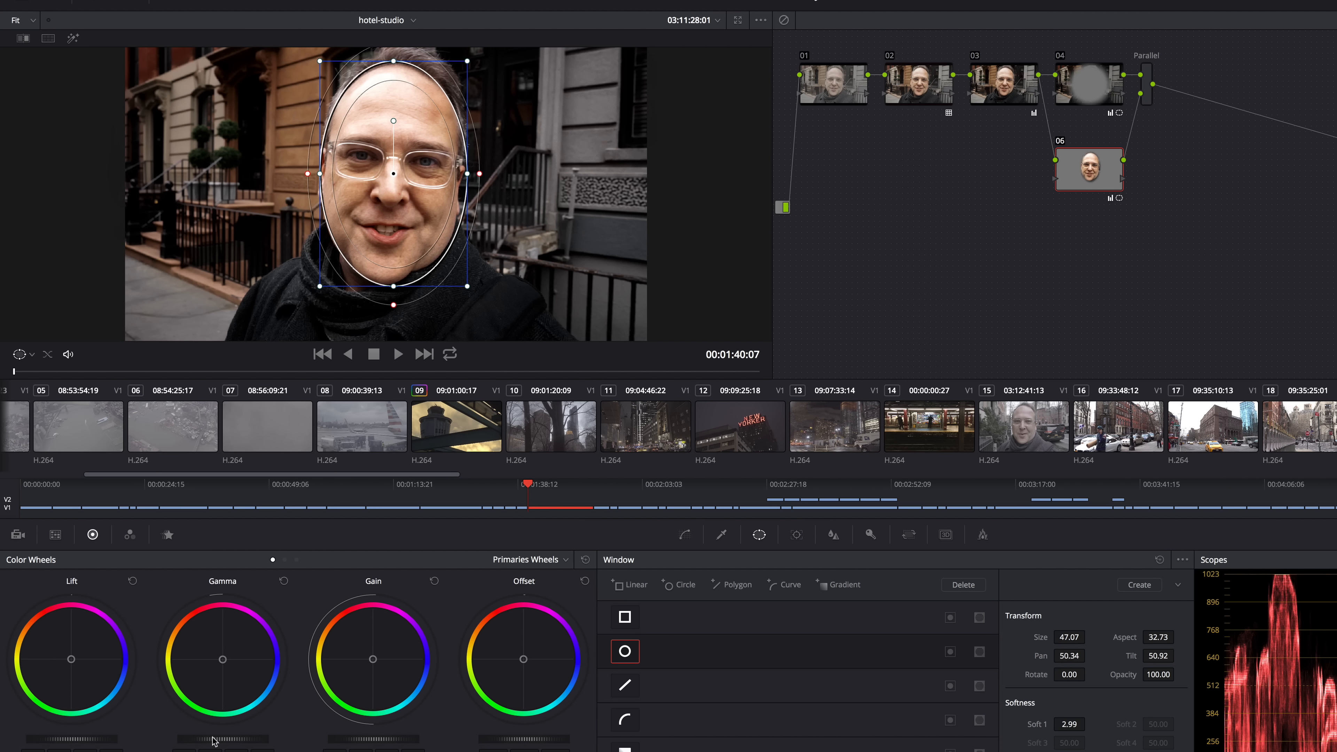
left_click(284, 560)
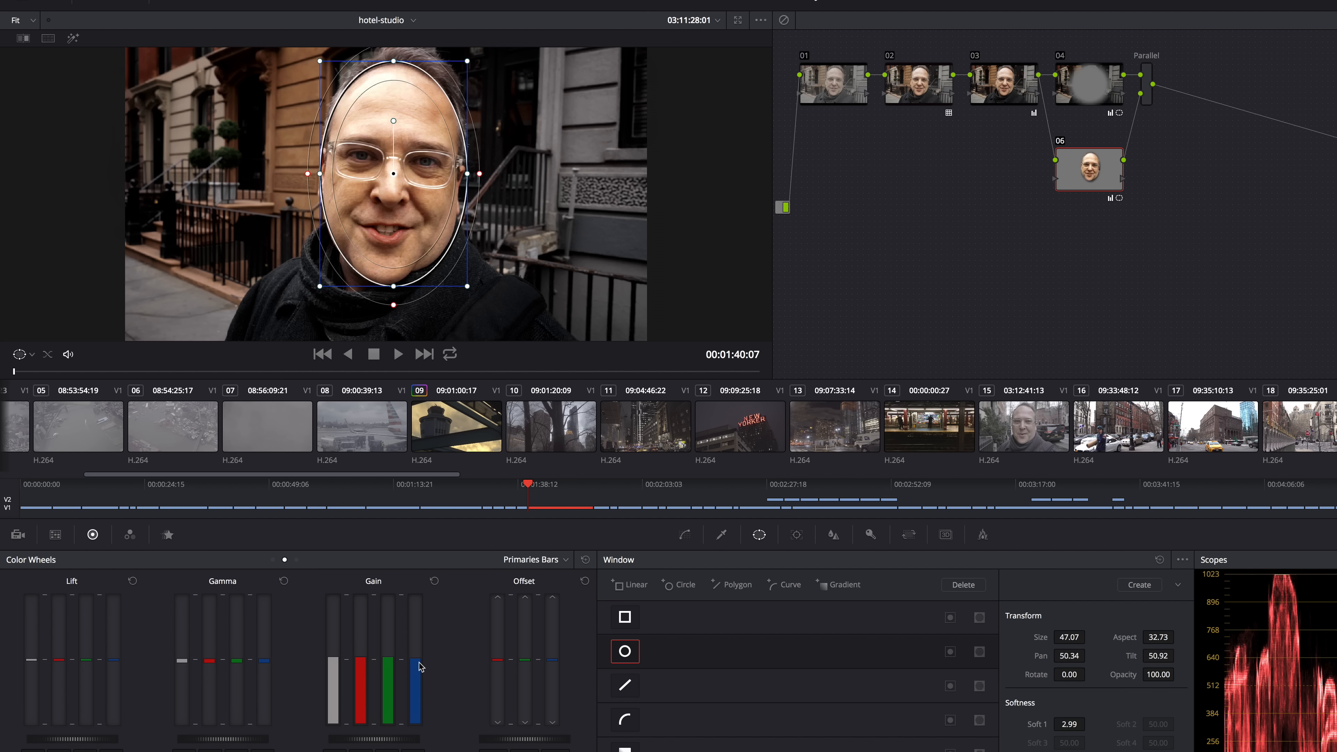
left_click_drag(388, 658, 390, 662)
Select node 01, and bypass and restore all grades to compare the portrait clip before and after grading.
left_click(828, 95)
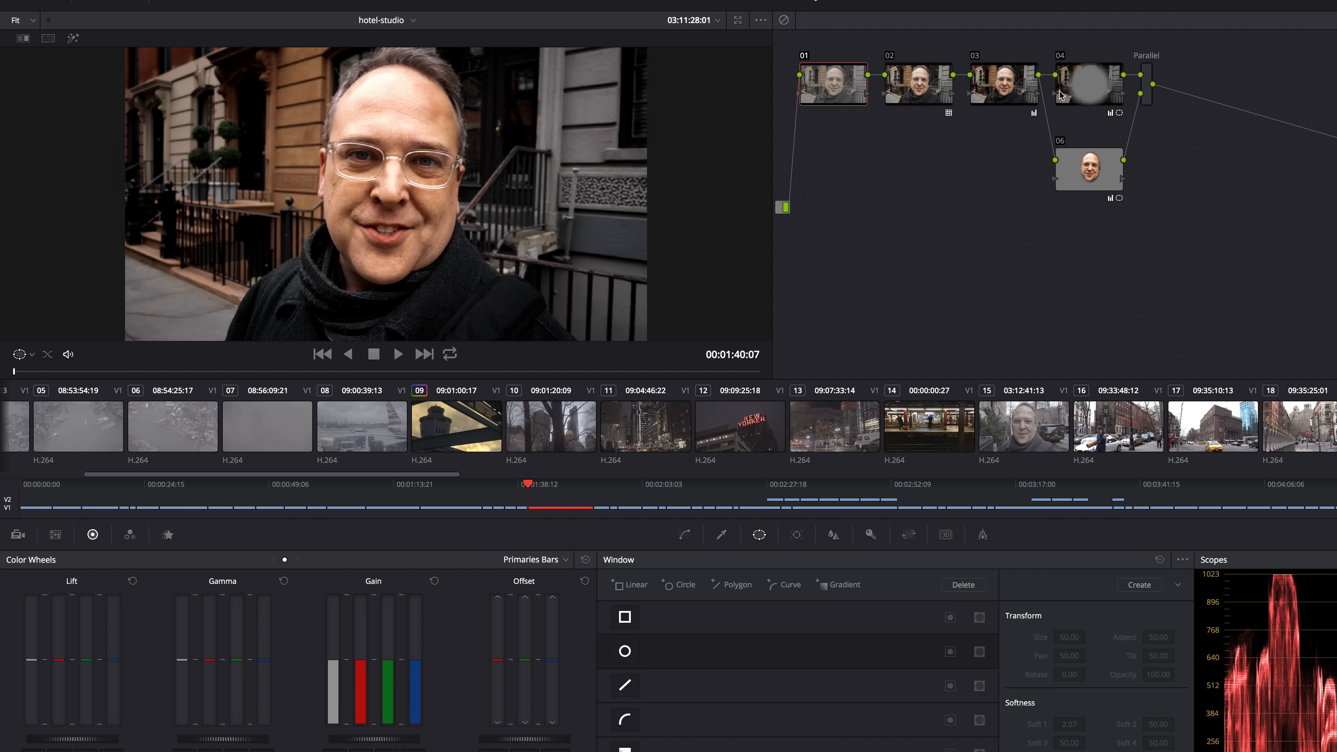
left_click(784, 21)
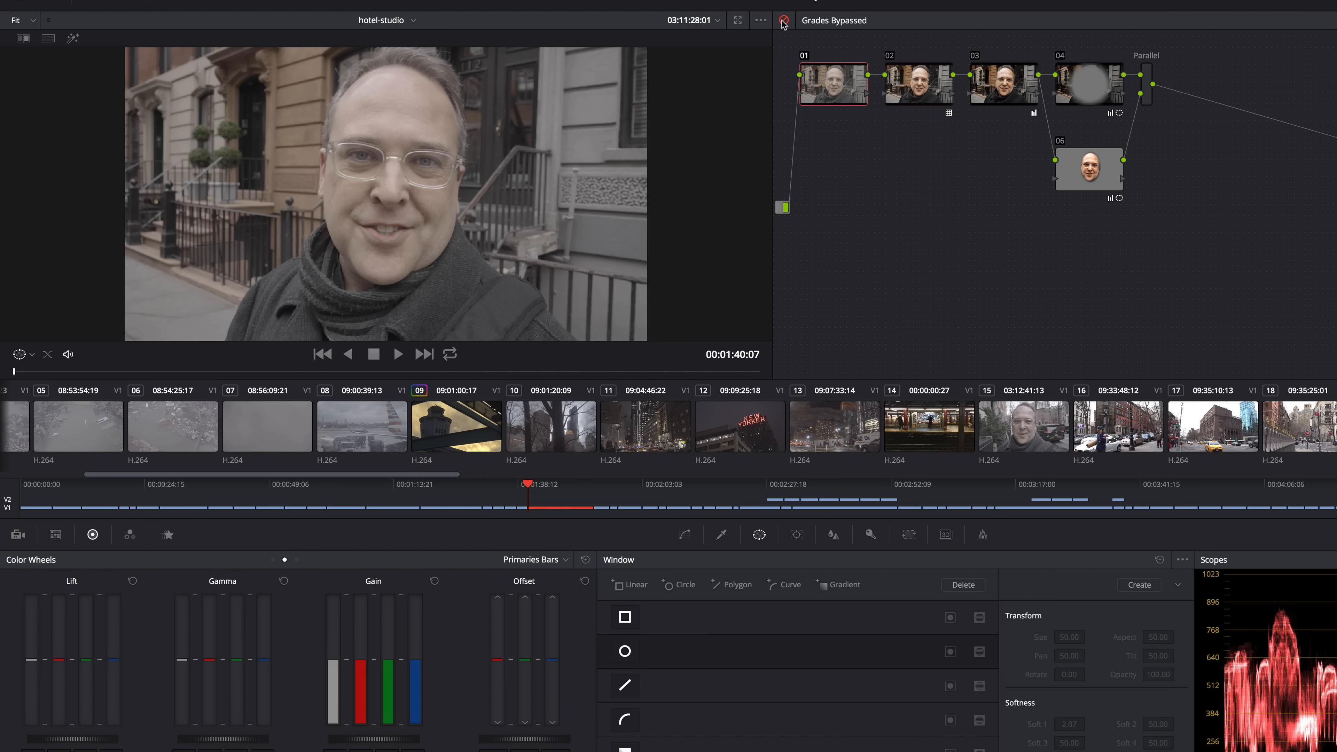
left_click(783, 22)
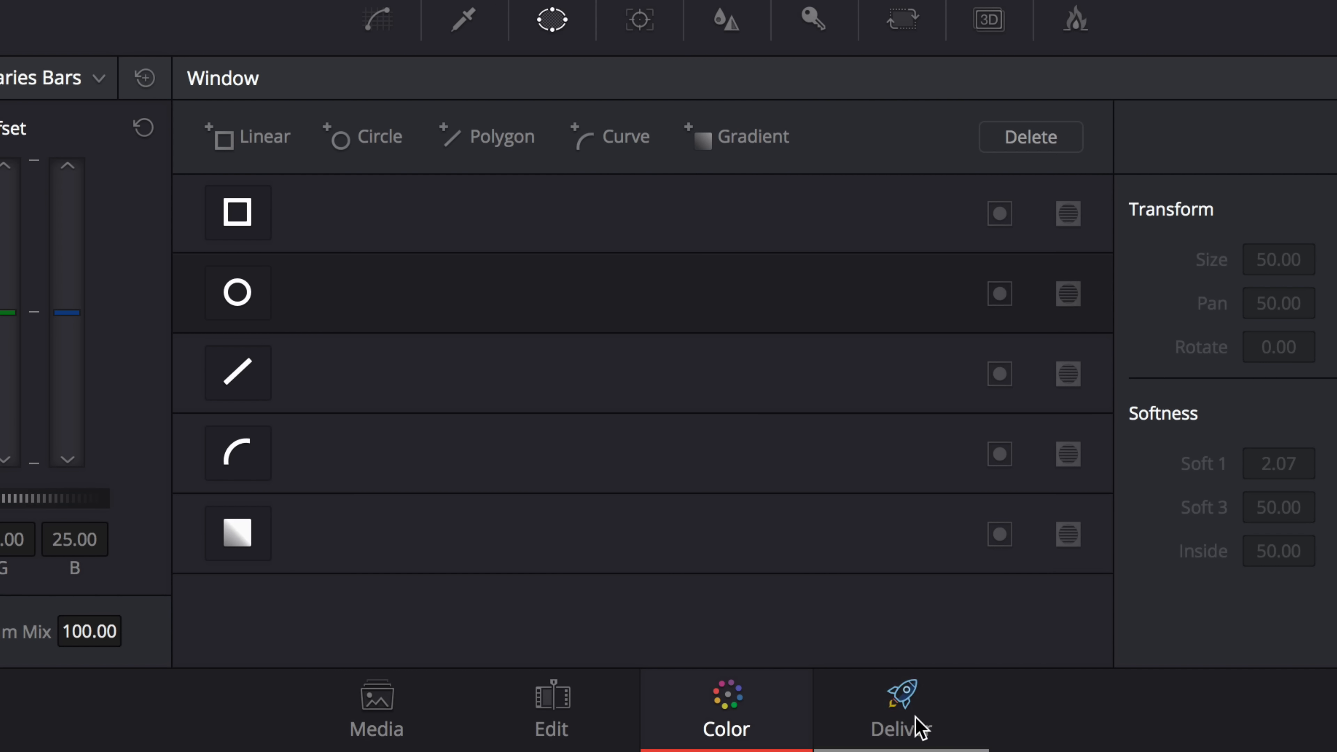
Switch to the Deliver page.
left_click(901, 699)
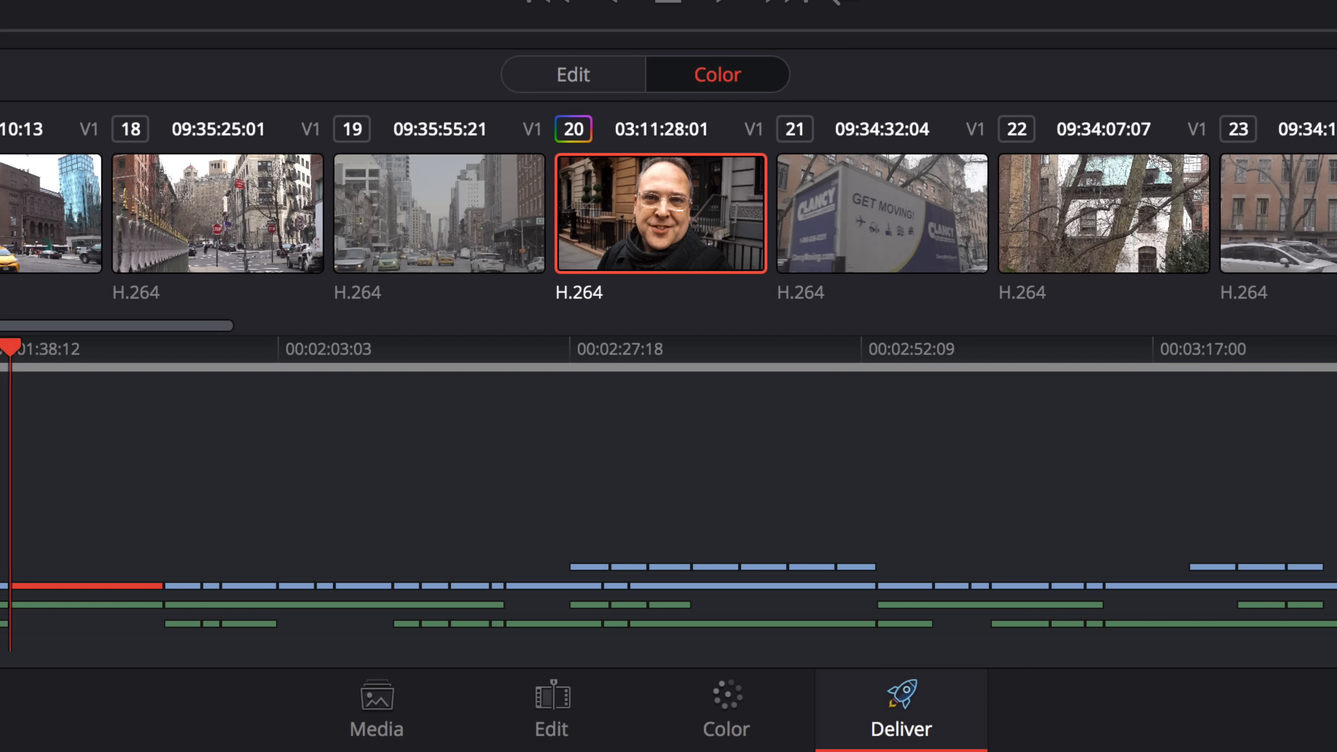